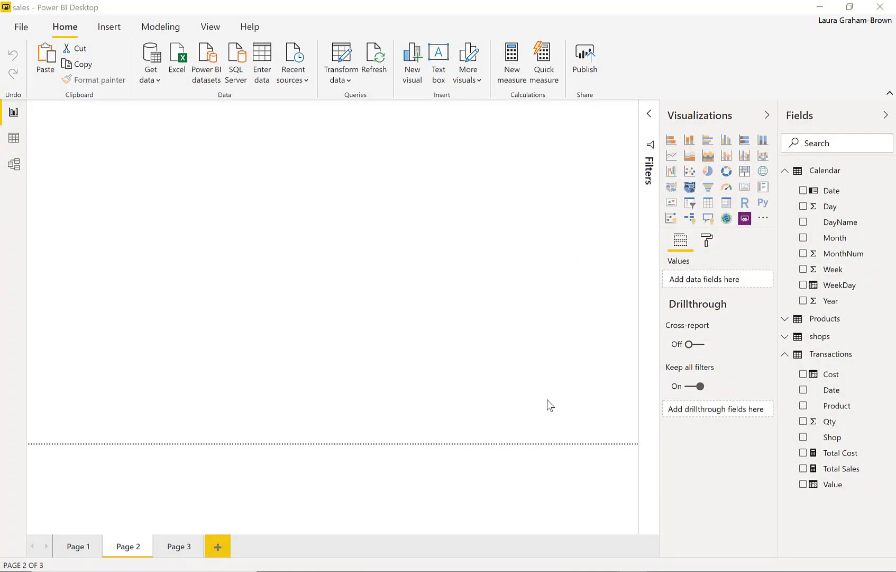
Add a stacked column chart, then reposition and enlarge it on the page.
click(693, 145)
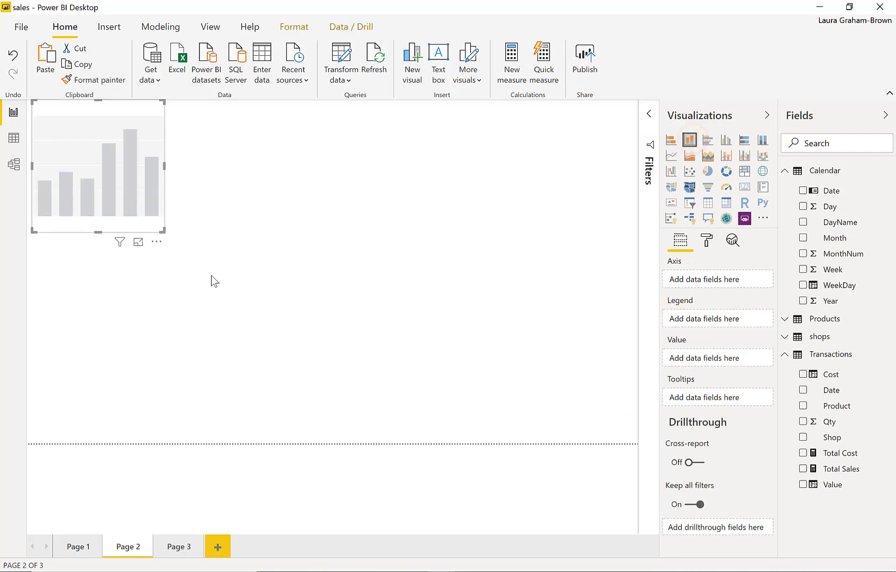
drag(104, 107, 160, 145)
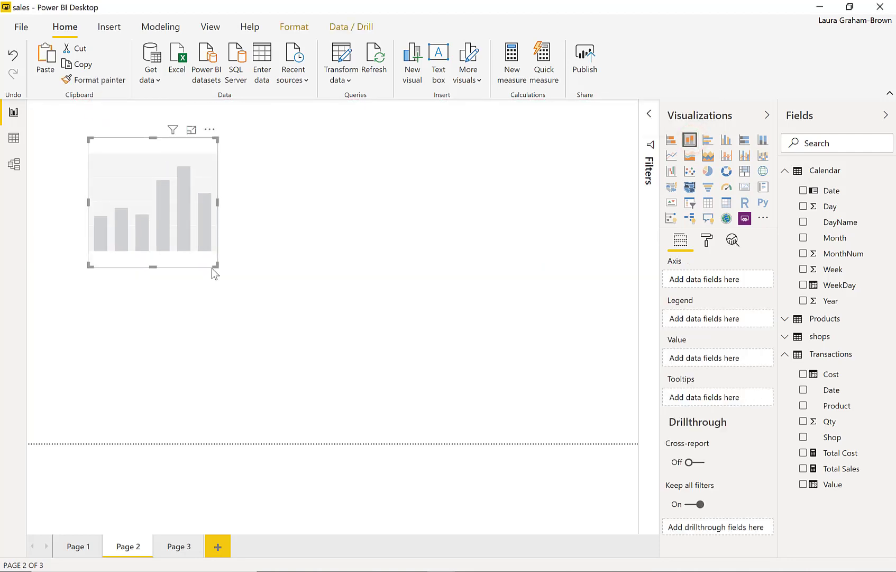
drag(216, 265, 451, 379)
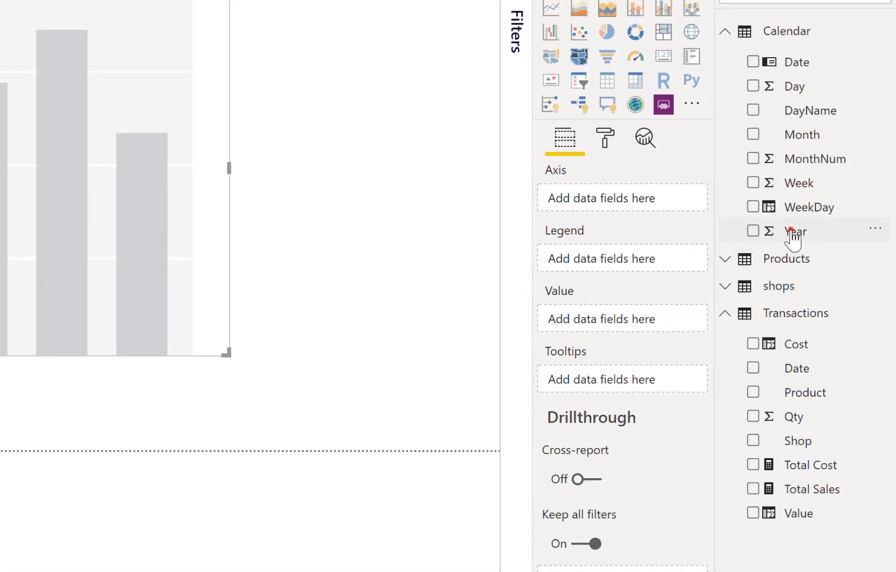
Put Year, Month and Day on the chart's axis and Total Sales as its value.
drag(793, 230, 637, 208)
drag(804, 134, 679, 219)
drag(794, 86, 652, 250)
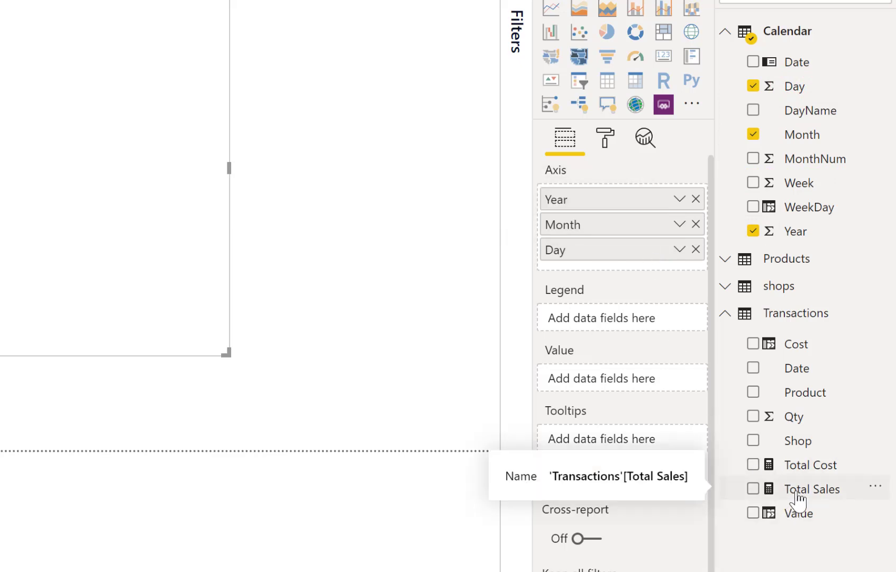
mouse_move(800, 495)
mouse_down()
mouse_move(638, 376)
mouse_move(622, 394)
mouse_up()
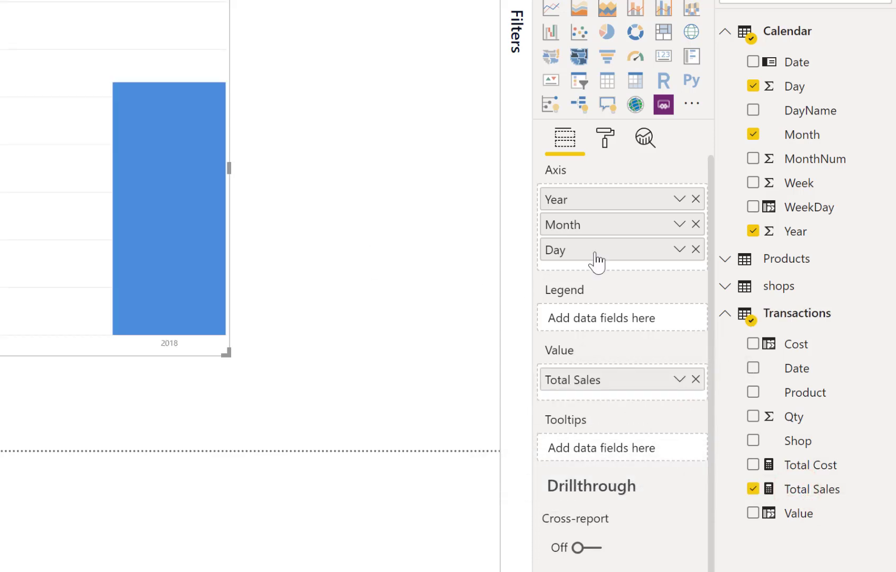
In the chart's Title formatting, make the title text black and centre it.
click(606, 141)
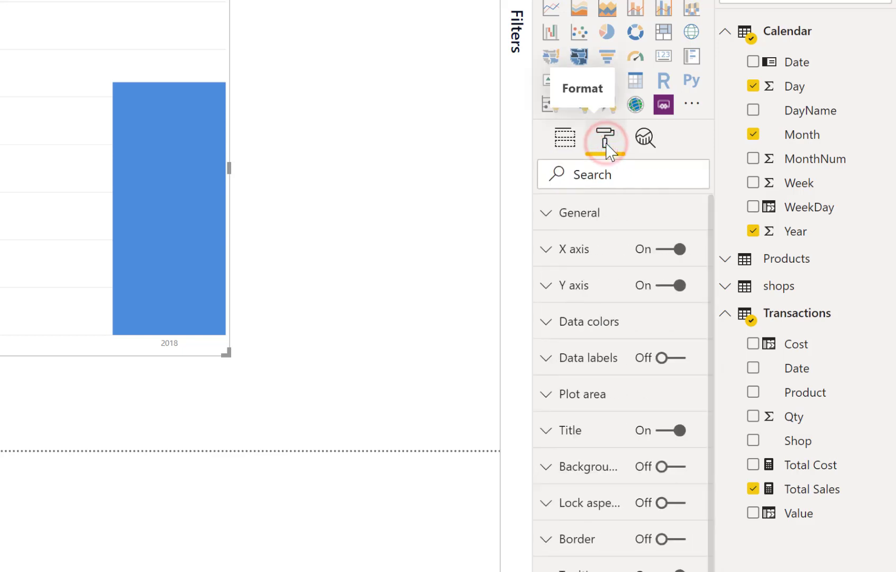
click(566, 430)
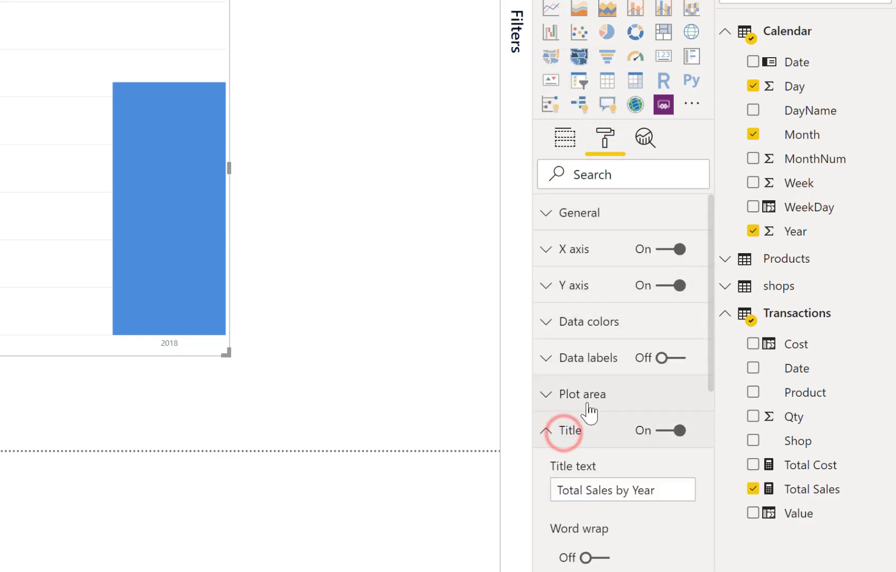
scroll(589, 410, down, 2)
scroll(587, 406, down, 2)
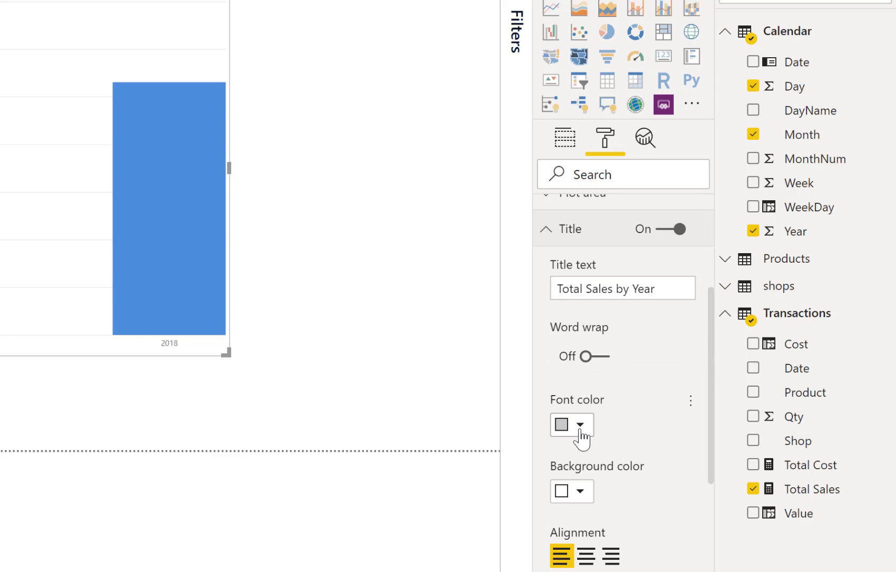
click(580, 425)
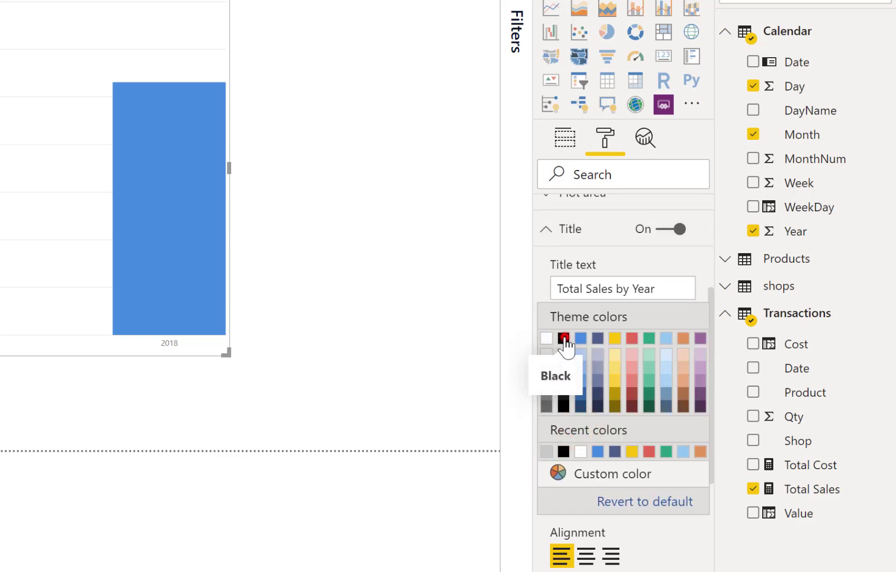
click(564, 337)
click(587, 555)
Increase the chart title's text size to 17 pt.
scroll(619, 509, down, 4)
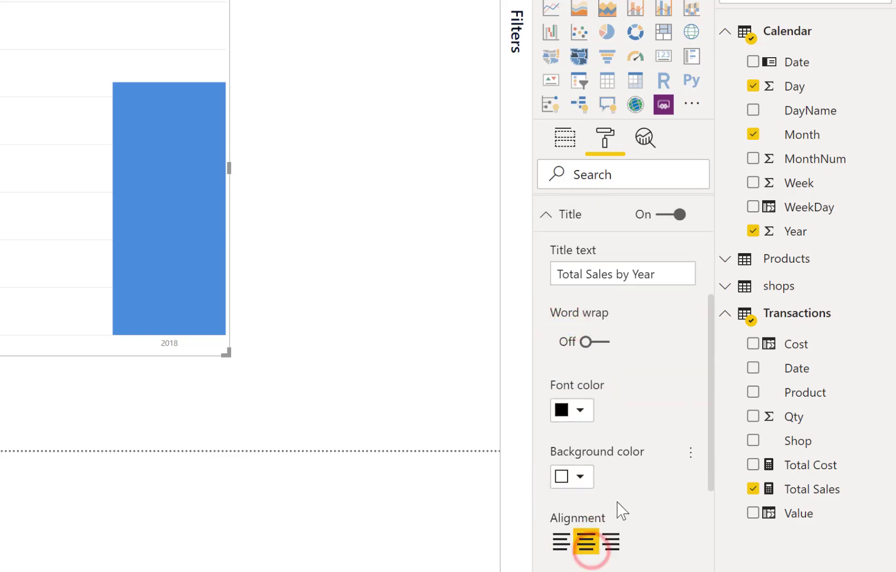
click(608, 412)
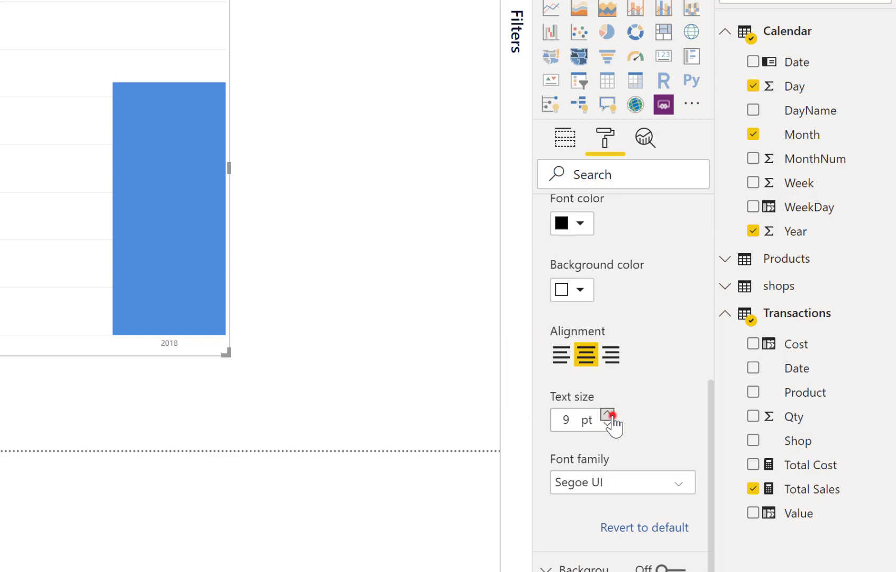
click(608, 412)
click(612, 414)
click(612, 414)
click(611, 414)
click(611, 414)
click(612, 415)
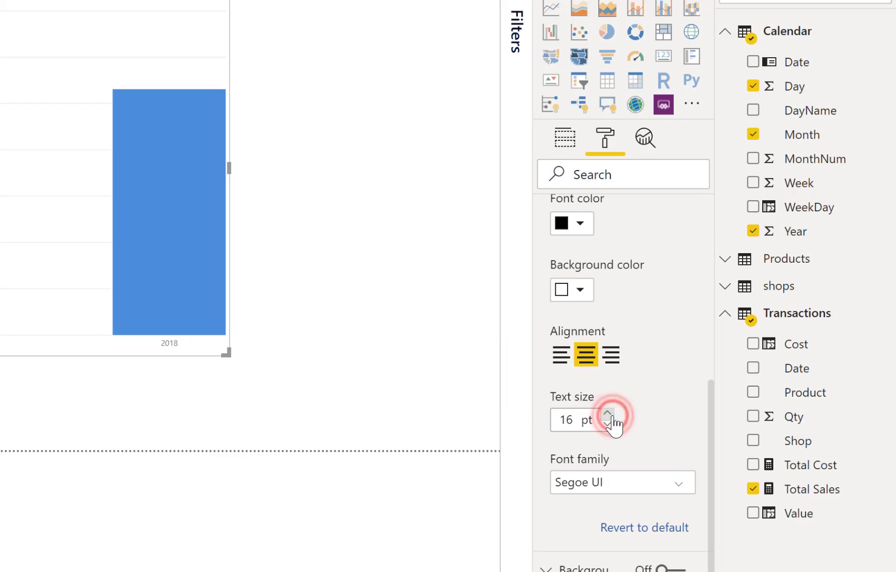
click(612, 414)
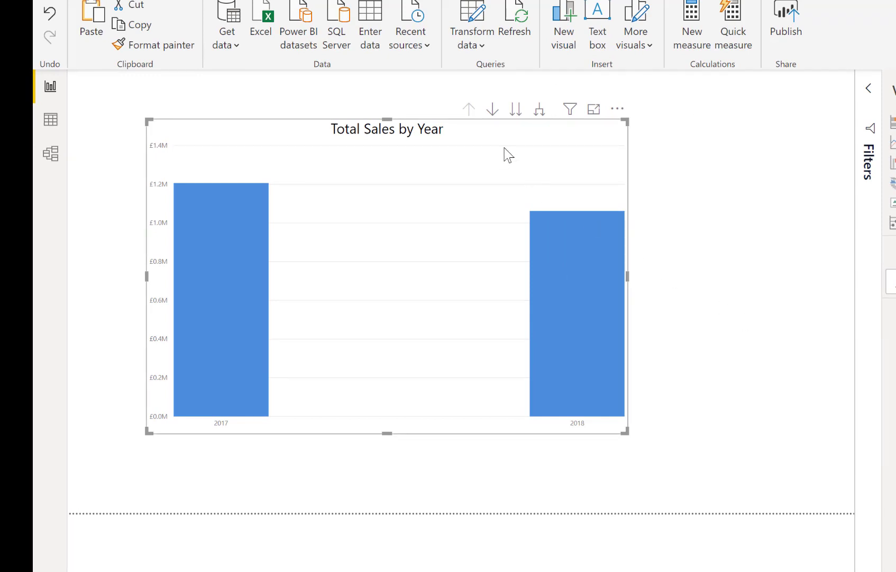
Turn on drill-down mode, drill from 2017 into July's daily sales, then drill back up to years.
click(491, 110)
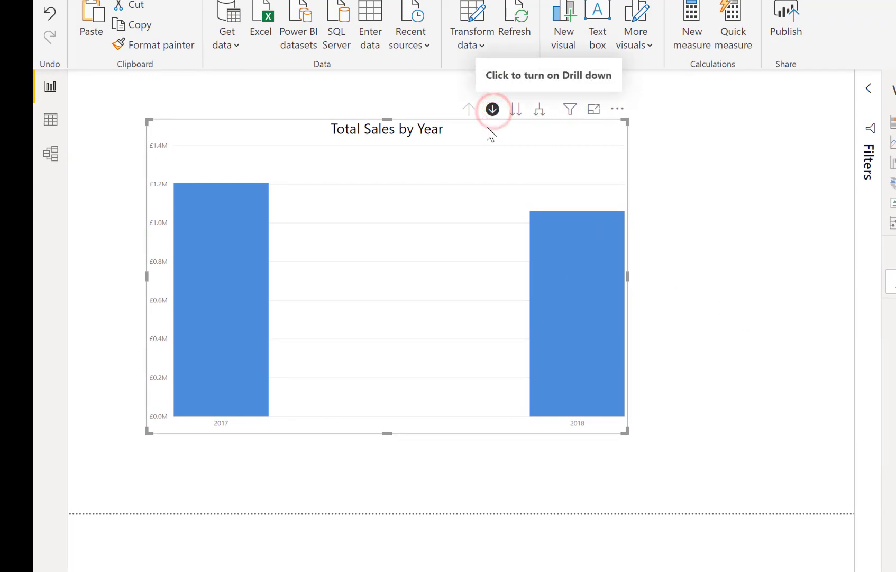
click(236, 348)
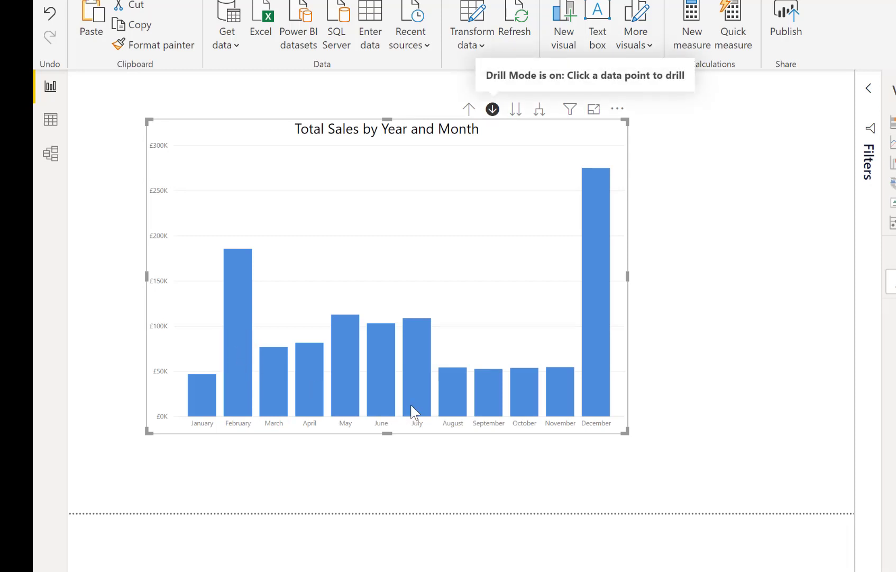
click(416, 388)
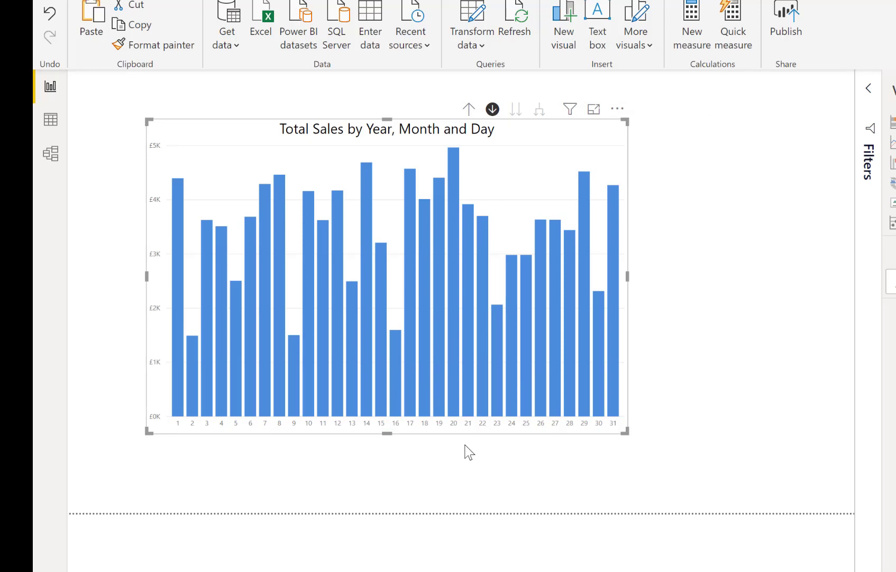
click(470, 110)
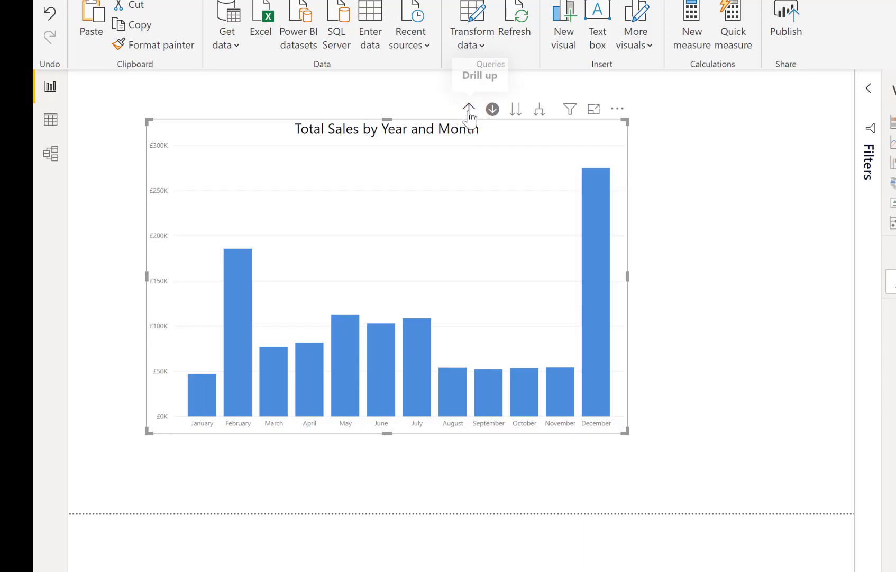
click(469, 109)
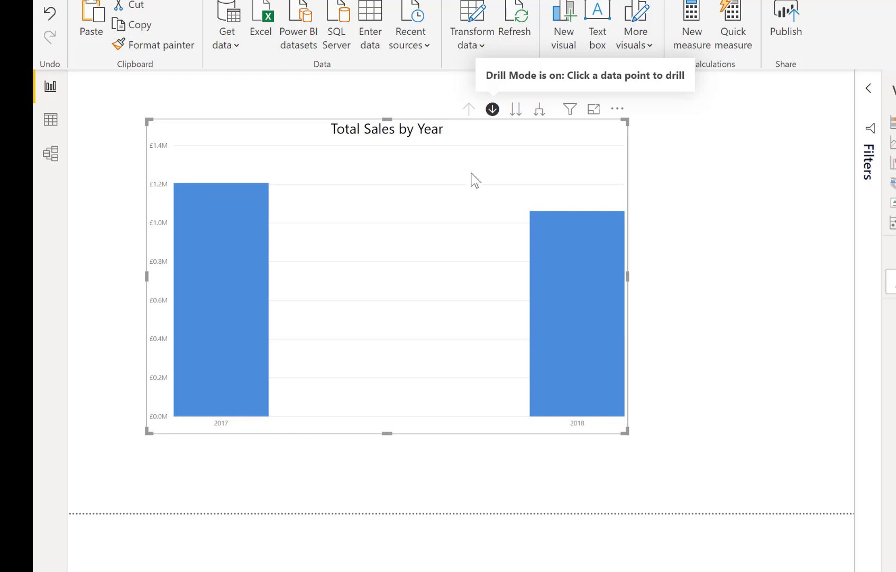
Drill from 2018 into October's daily sales, then drill back up to the yearly view.
click(558, 347)
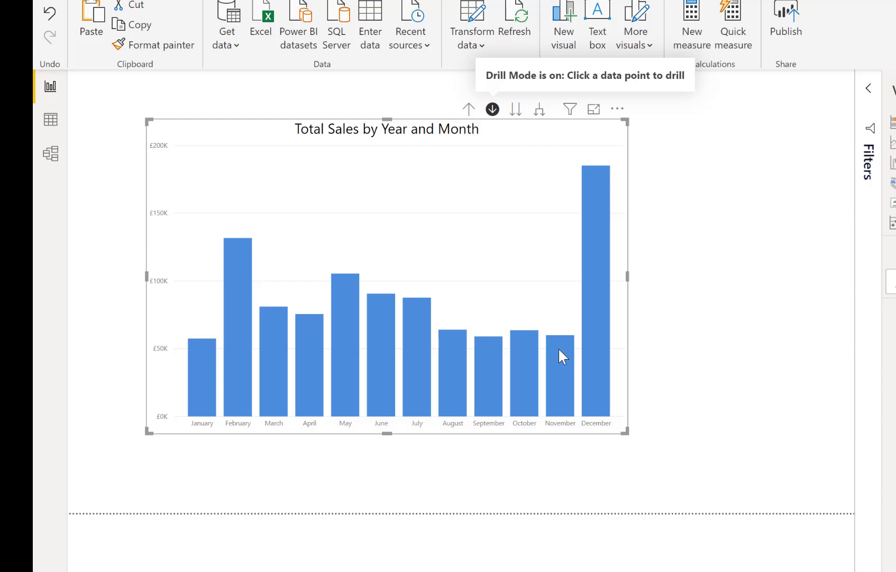
click(530, 373)
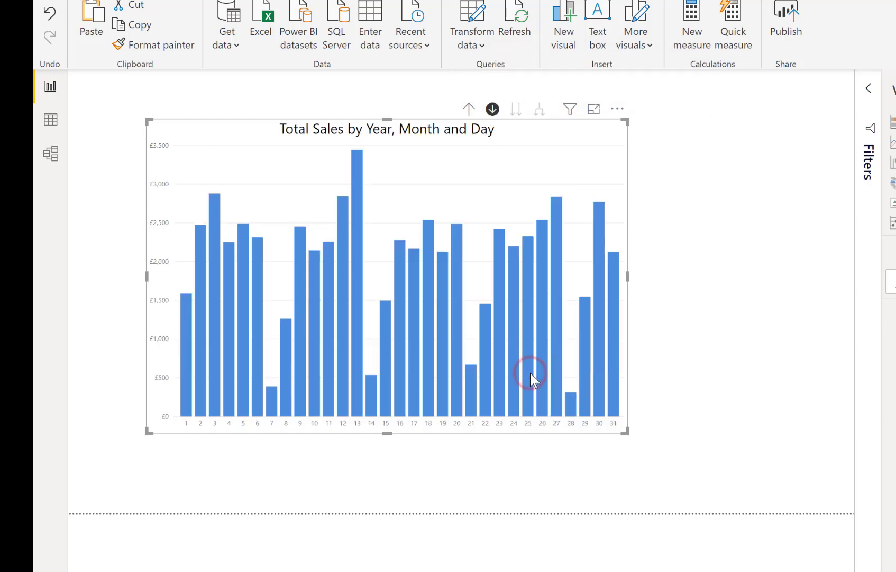
mouse_move(528, 372)
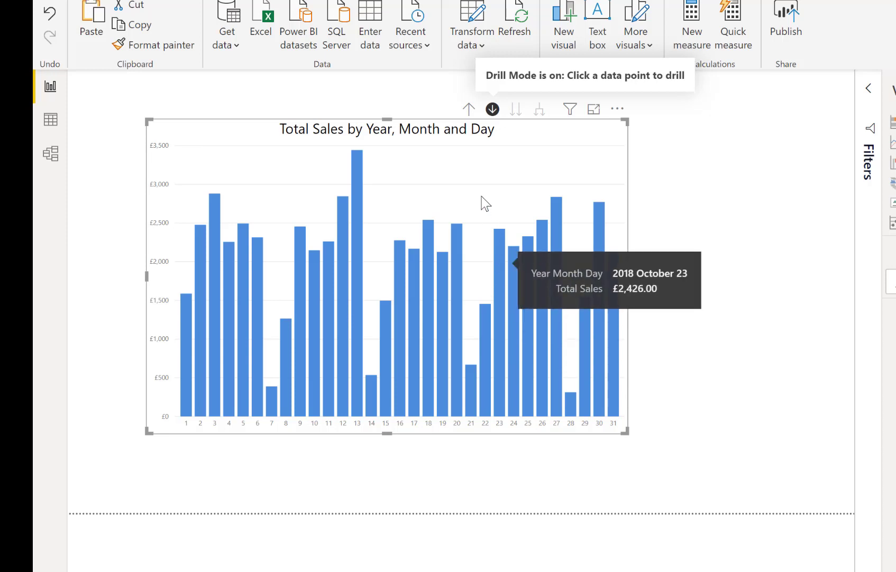
click(470, 109)
click(471, 109)
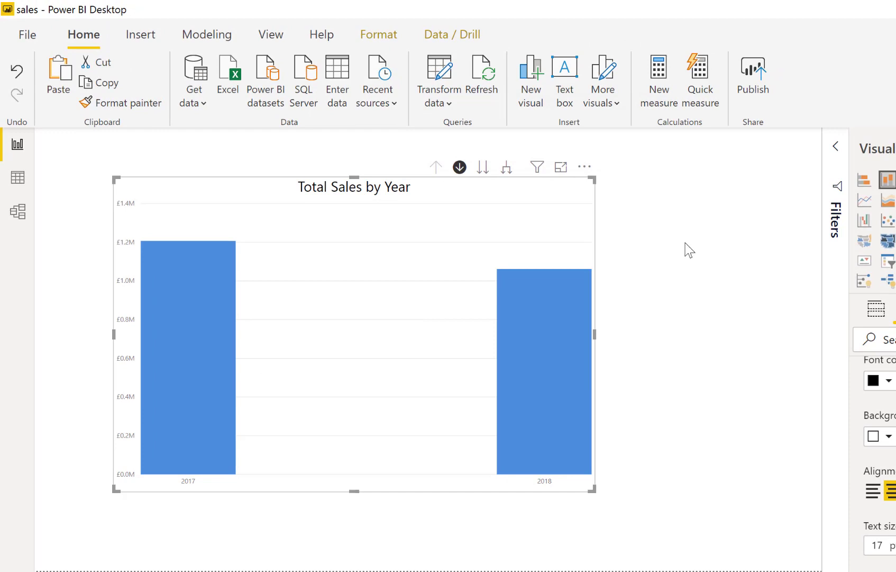
Create a new measure named ChartTitle and start a second formula line.
click(660, 102)
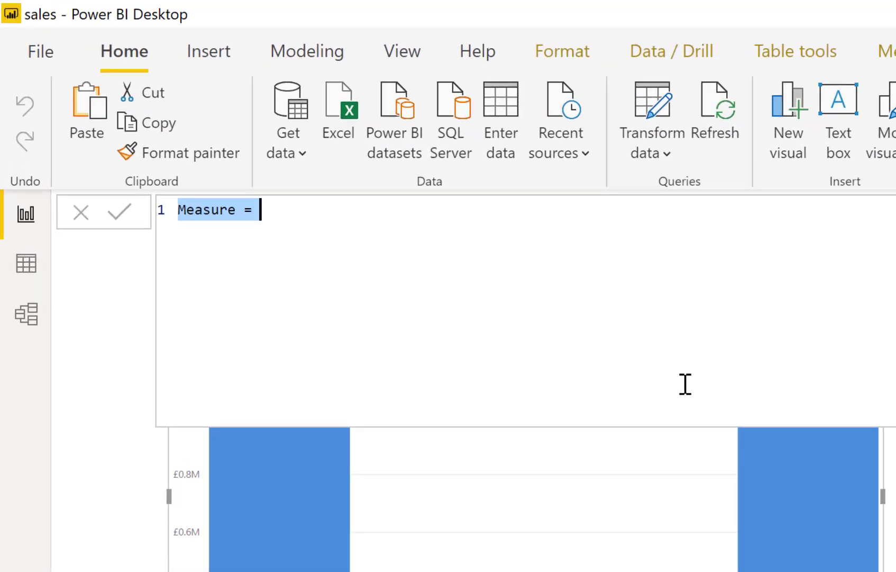
text(CH)
key(BackSpace)
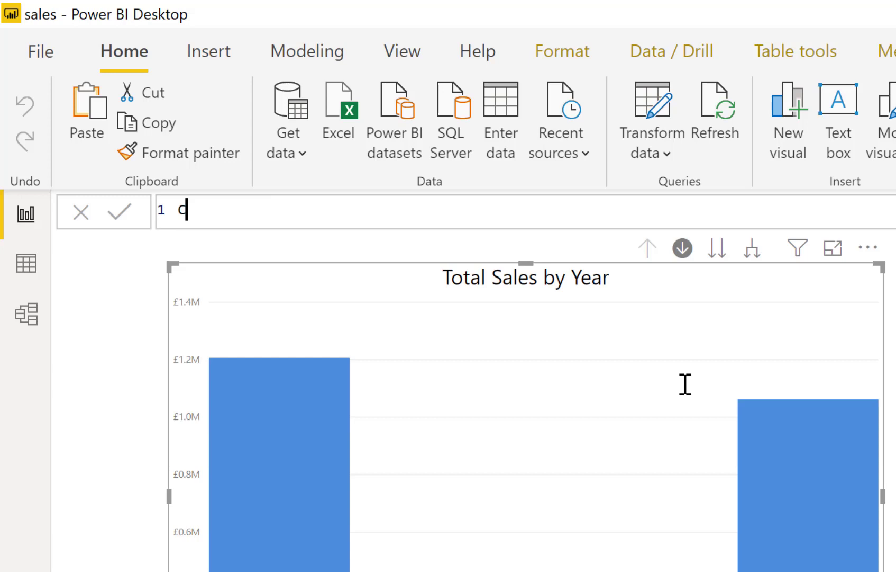
text(hart)
key(BackSpace)
text(Tit)
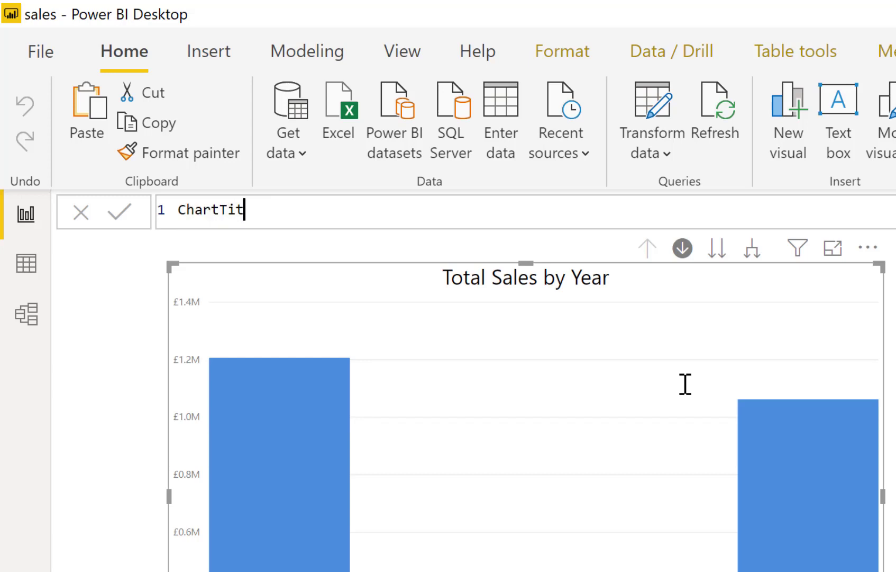
text(le =)
key(shift+Return)
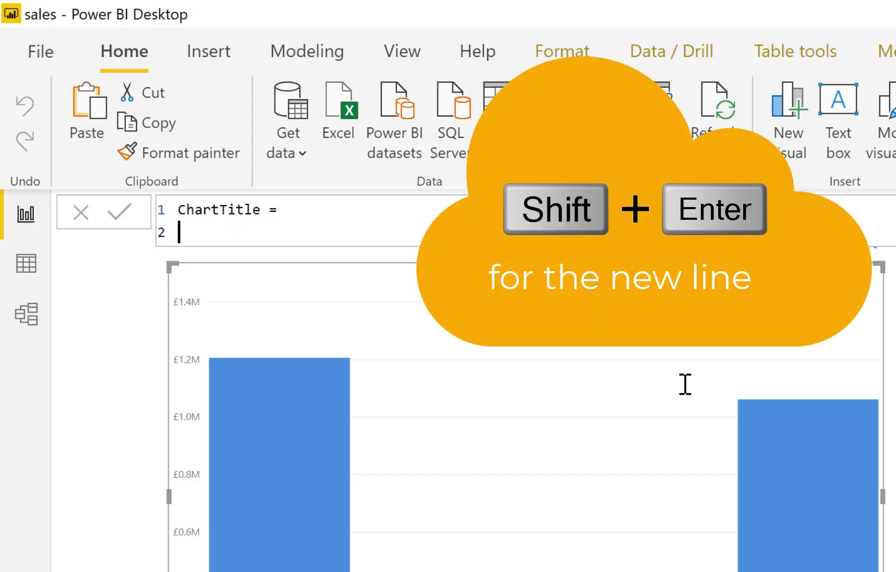
Write var YearPart = SELECTEDVALUE( using the IntelliSense suggestion.
text(var)
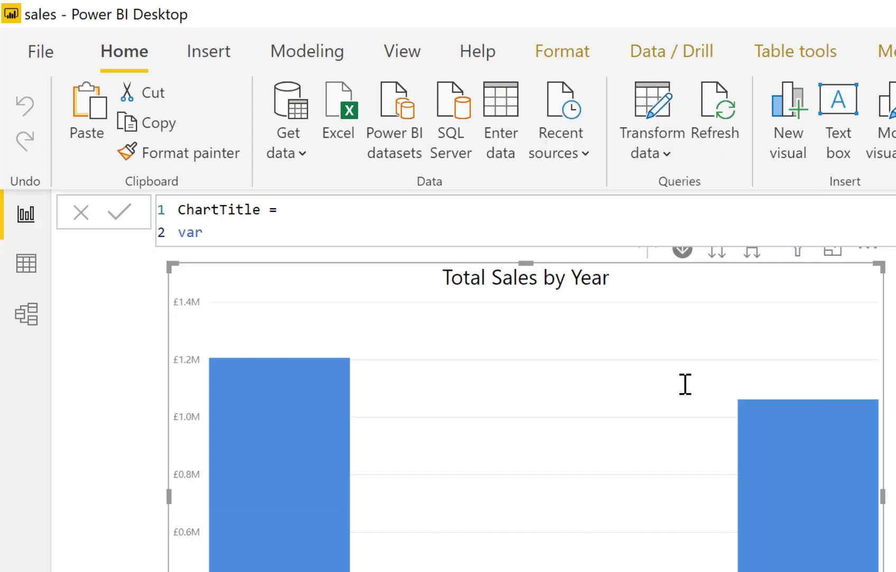
text( YearPart )
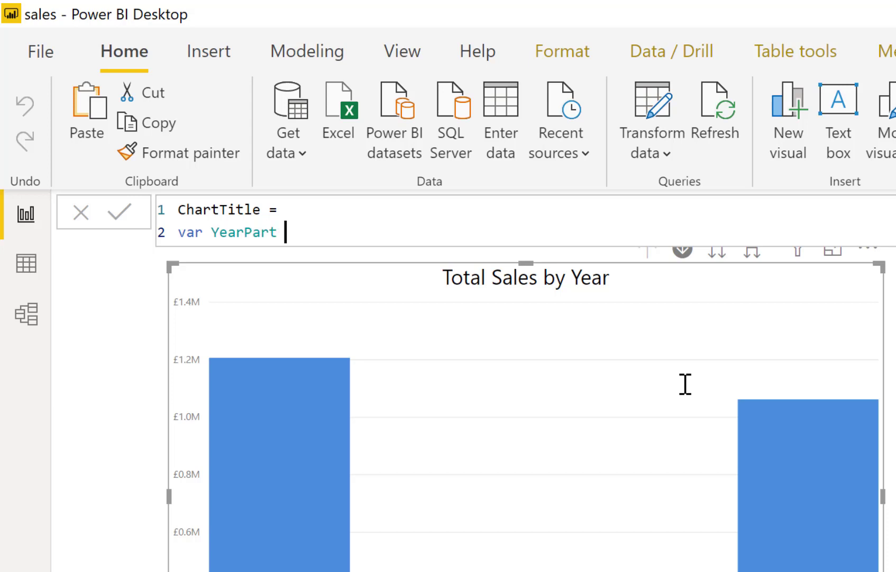
text(= sl)
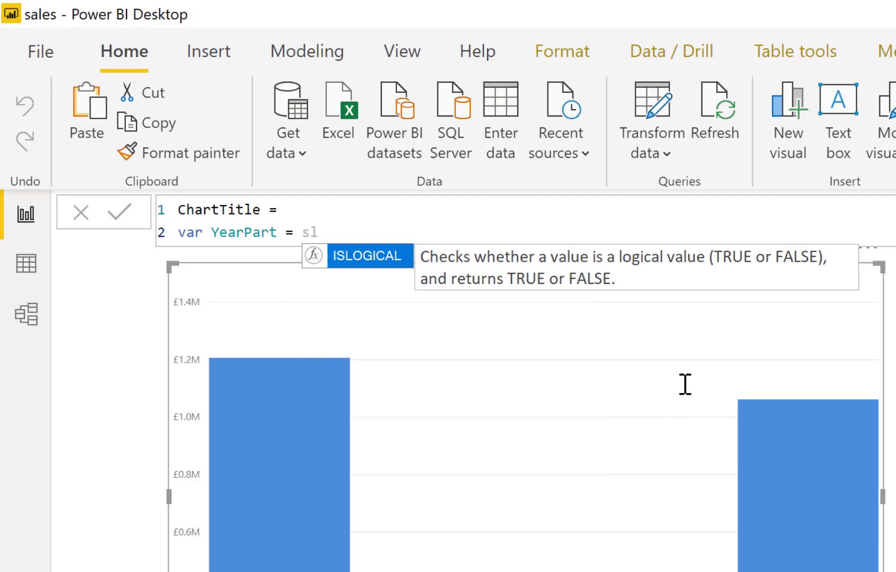
key(BackSpace)
text(el)
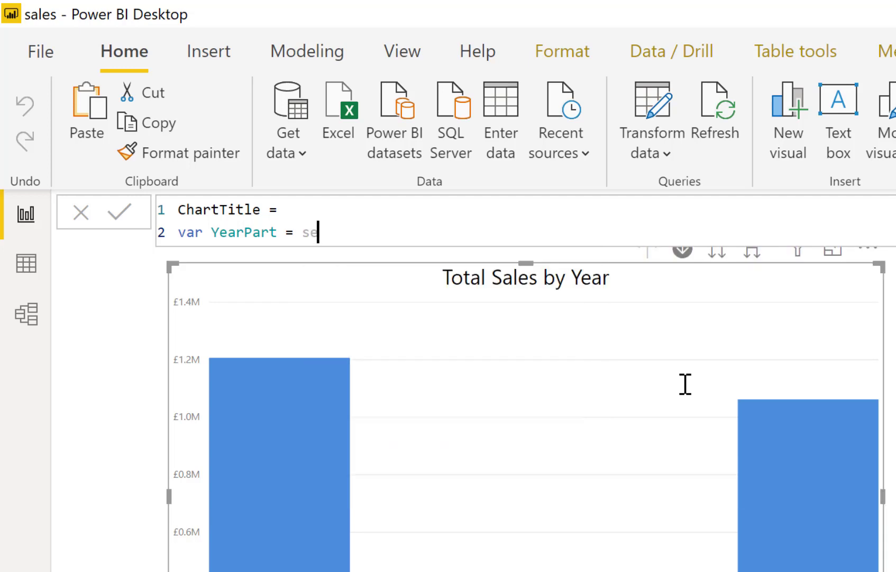
key(Down)
key(Down)
key(Down)
key(Down)
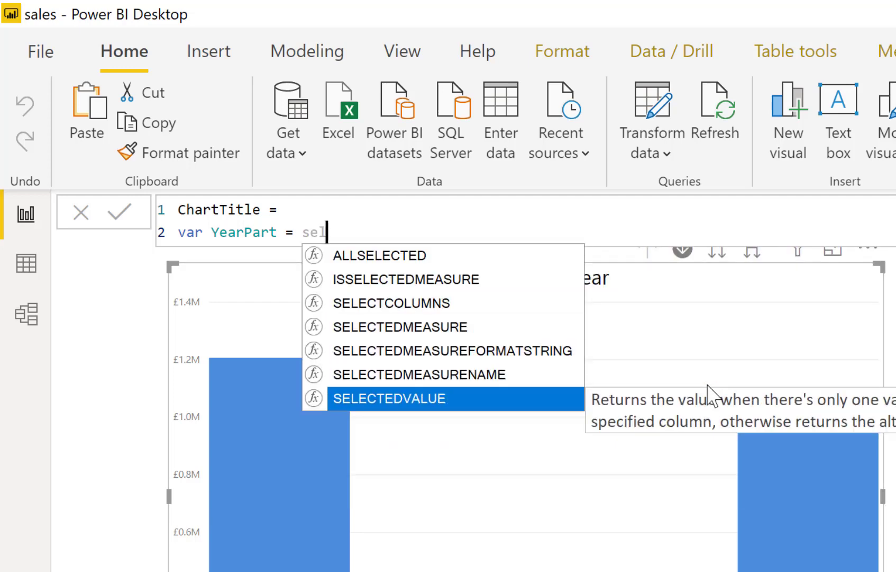
key(Tab)
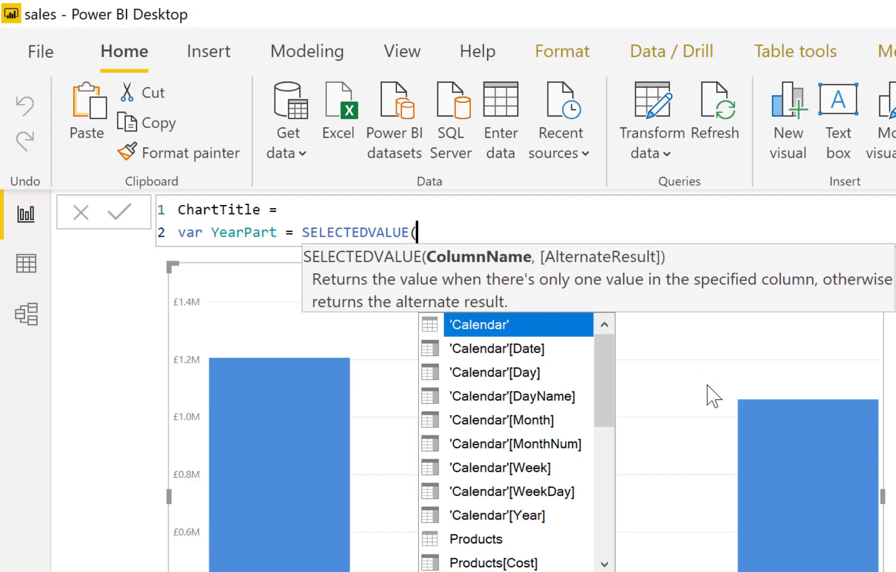
Complete YearPart as SELECTEDVALUE('Calendar'[Year],"All Years").
double_click(473, 516)
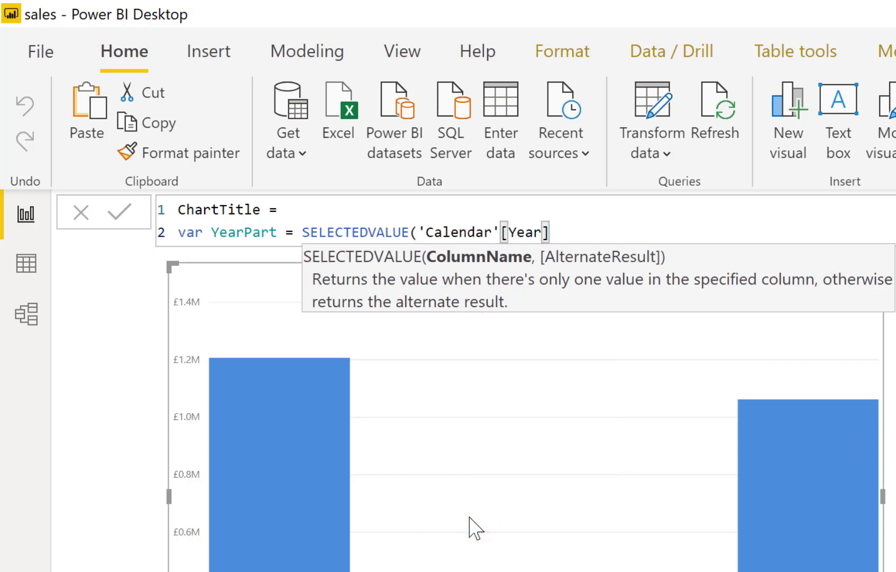
text(,)
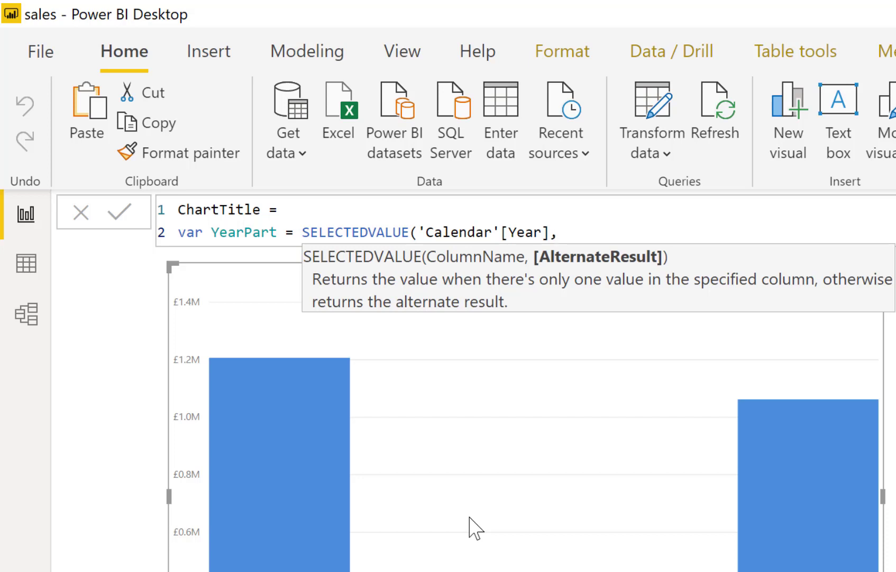
text("All Years")
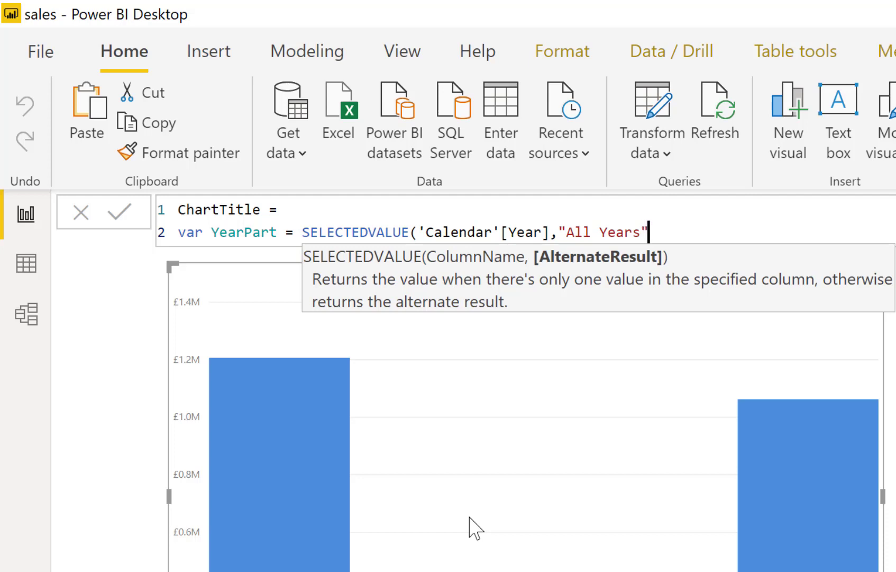
text())
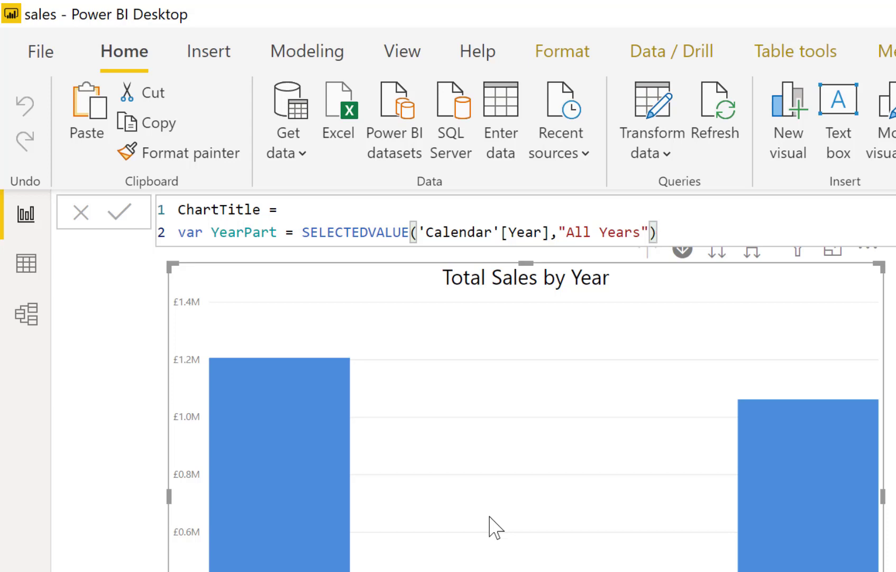
Add return "Total Sales for " & YearPart, commit the measure, and select the chart.
key(shift+Return)
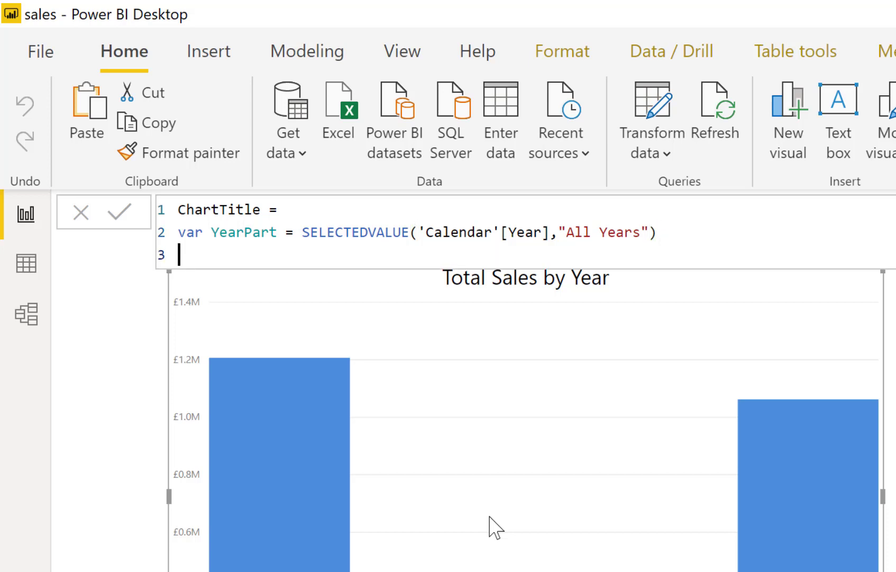
text(return)
key(shift+Return)
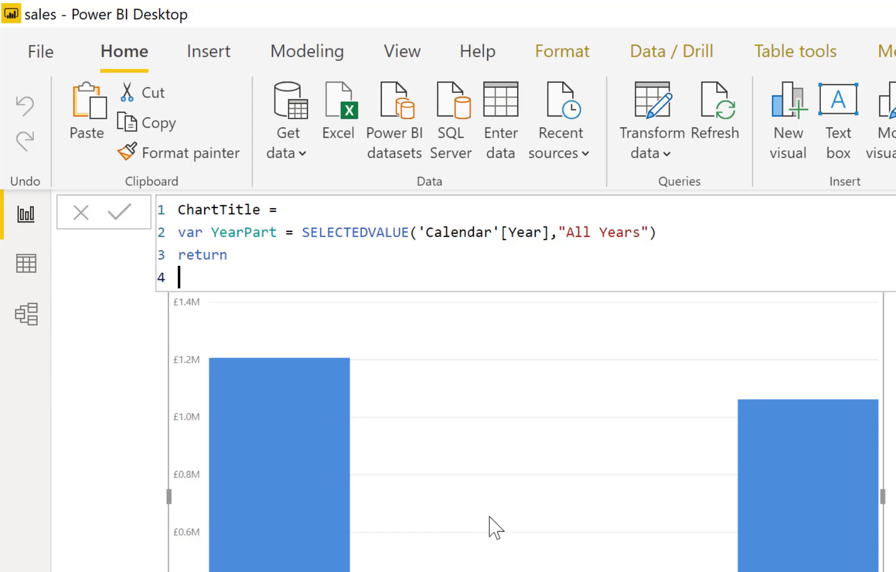
text("Total)
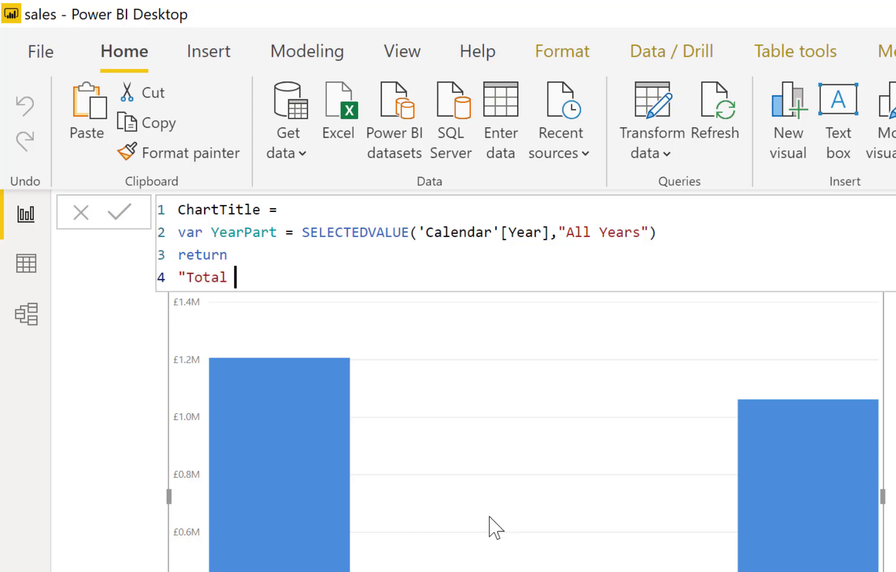
text( Sales fo)
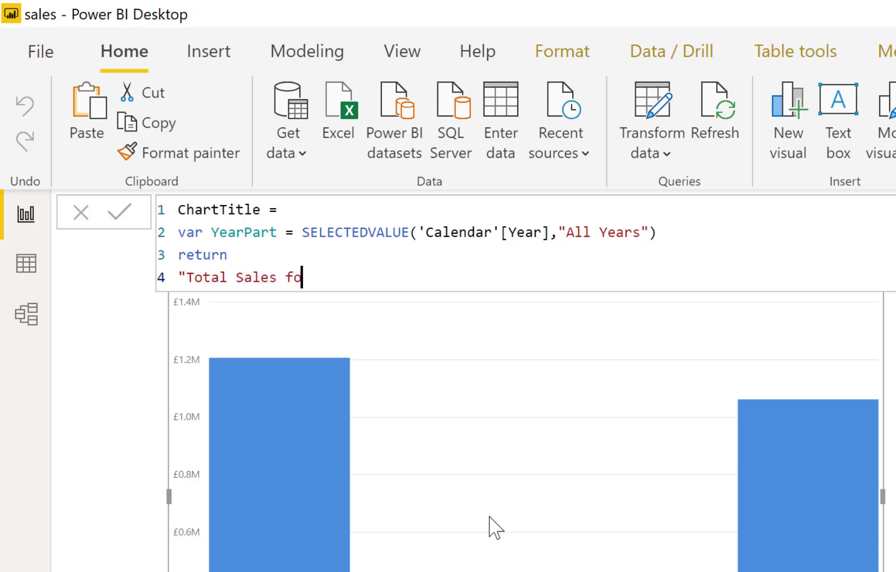
text(r " & ye)
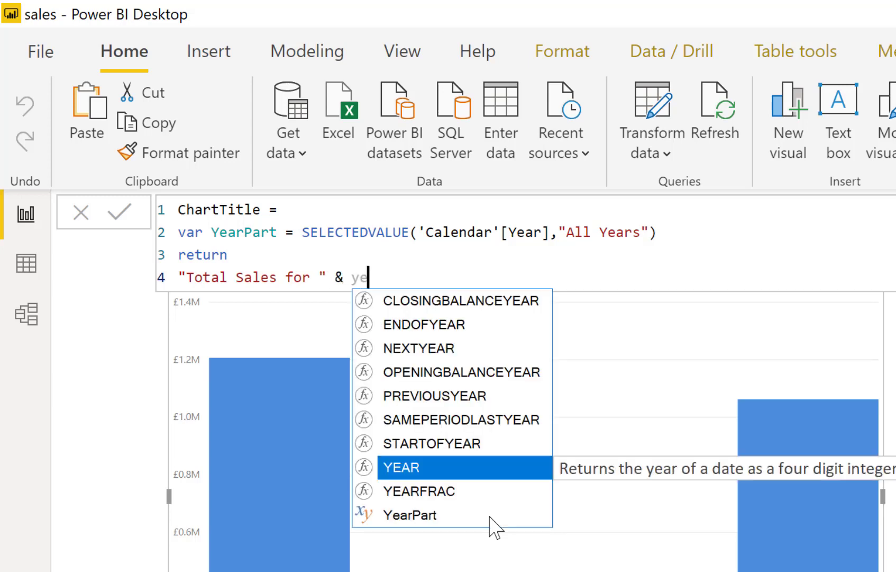
key(Down)
key(Down)
click(490, 518)
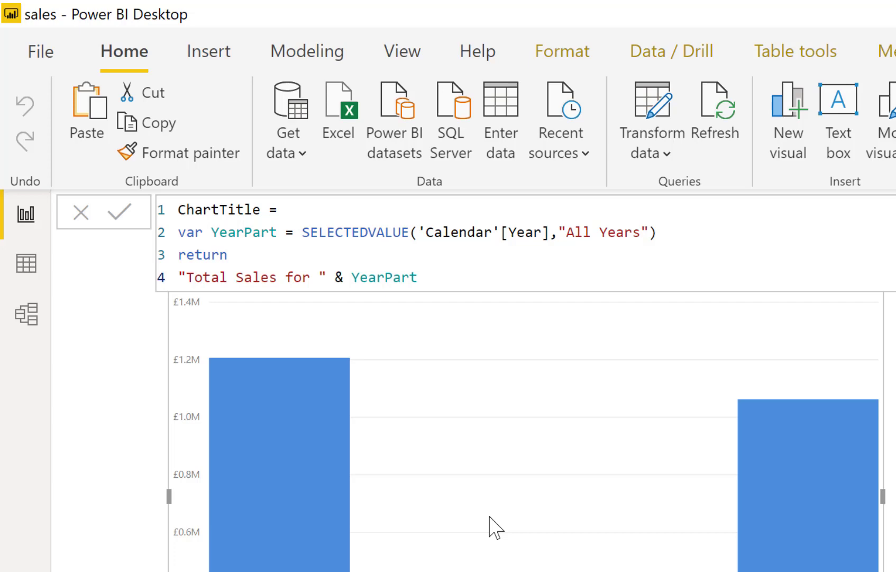
key(Return)
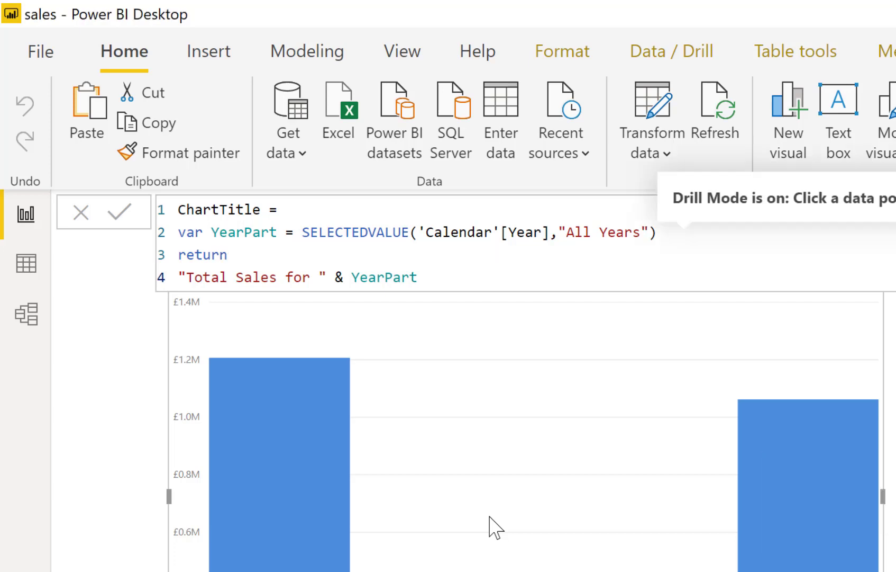
click(520, 545)
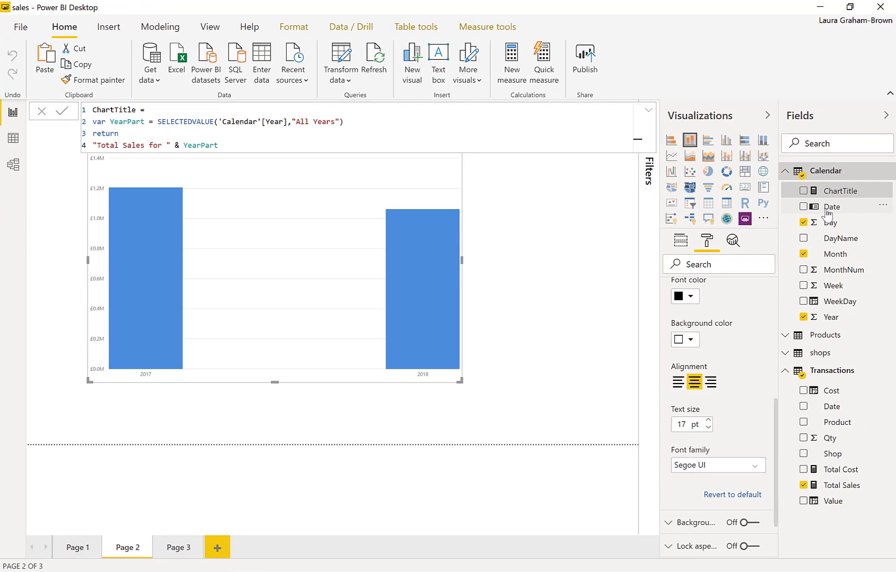
Set the title text's conditional formatting to Field value based on the ChartTitle measure.
click(827, 208)
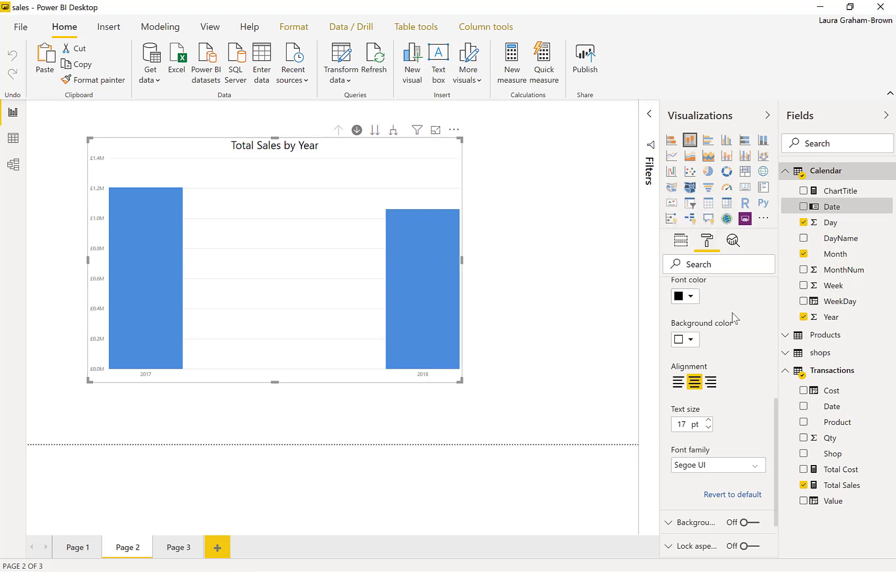
scroll(733, 312, up, 3)
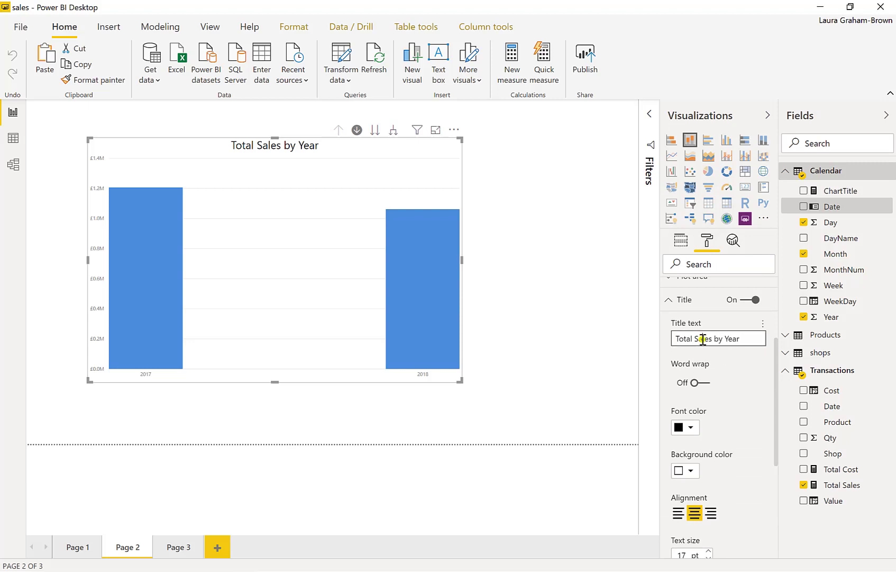
right_click(703, 339)
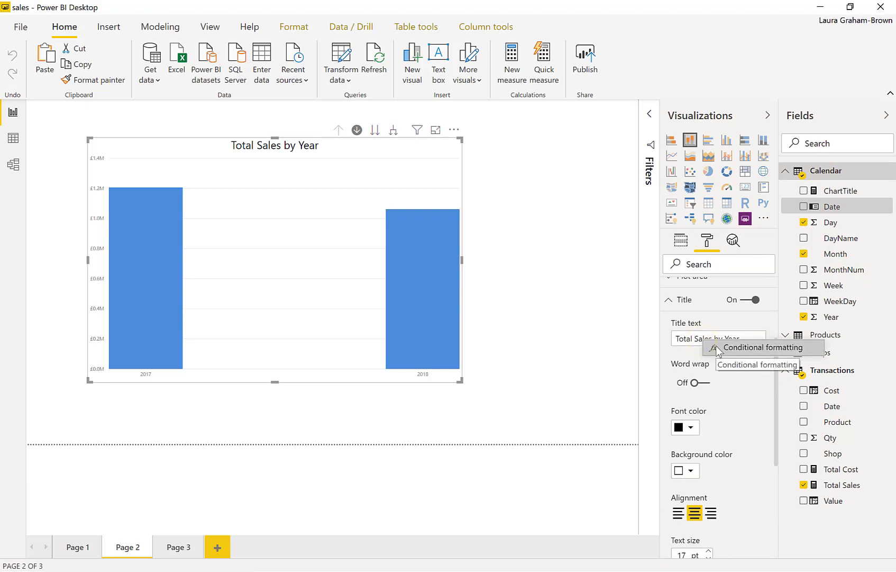
click(718, 348)
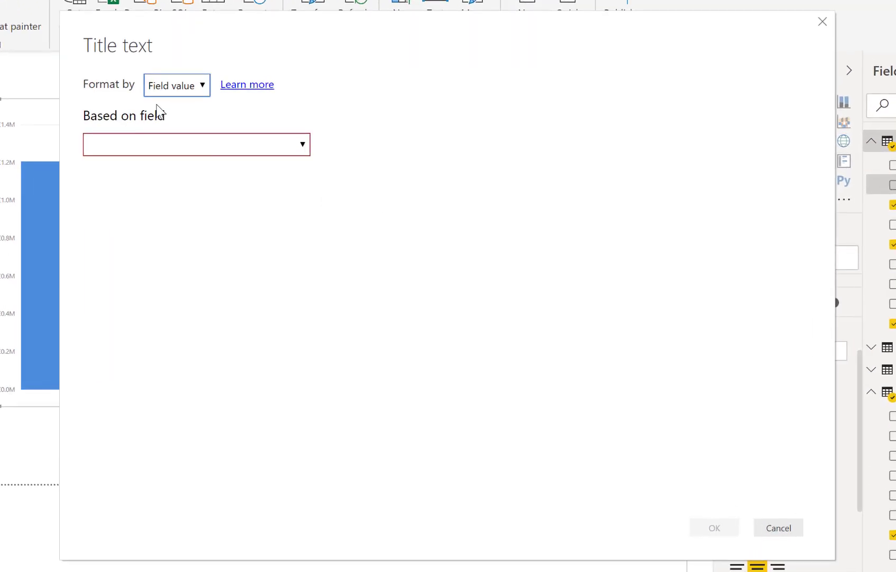
click(182, 90)
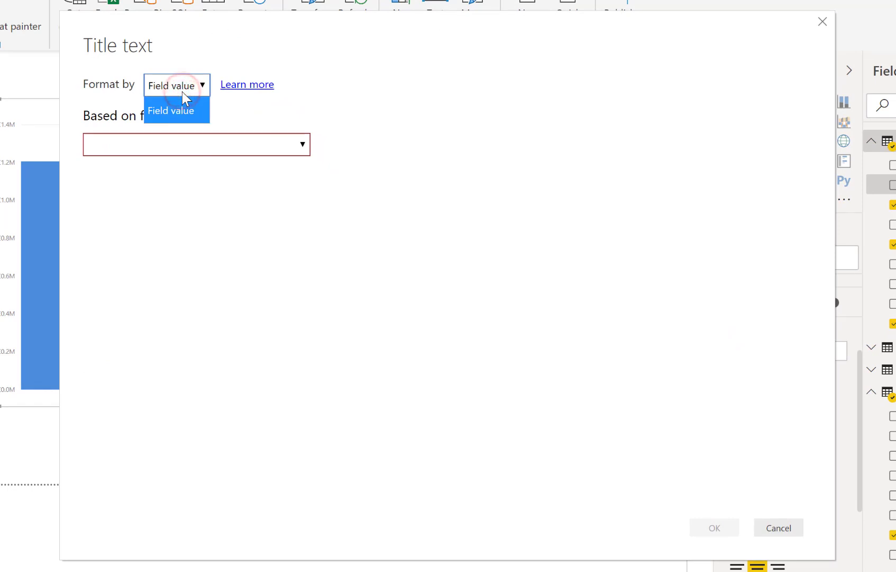
click(182, 91)
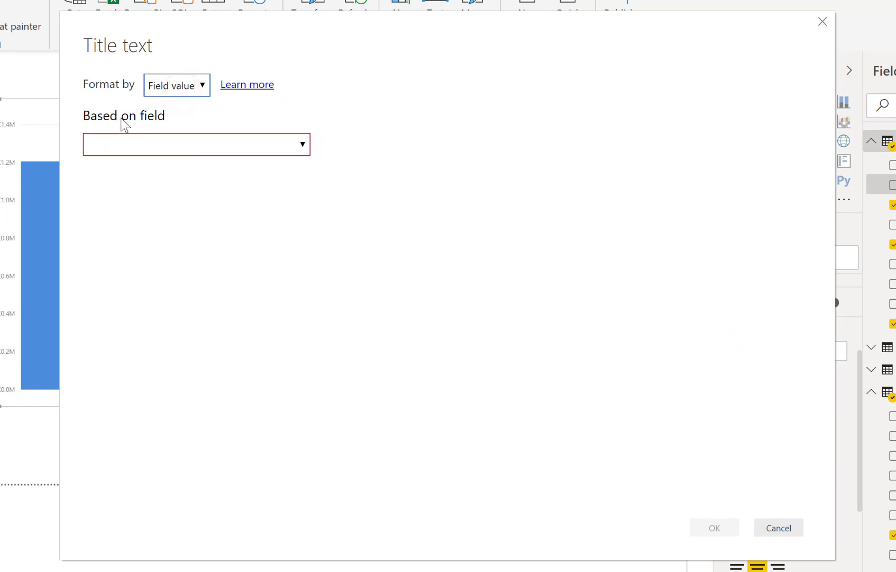
click(305, 148)
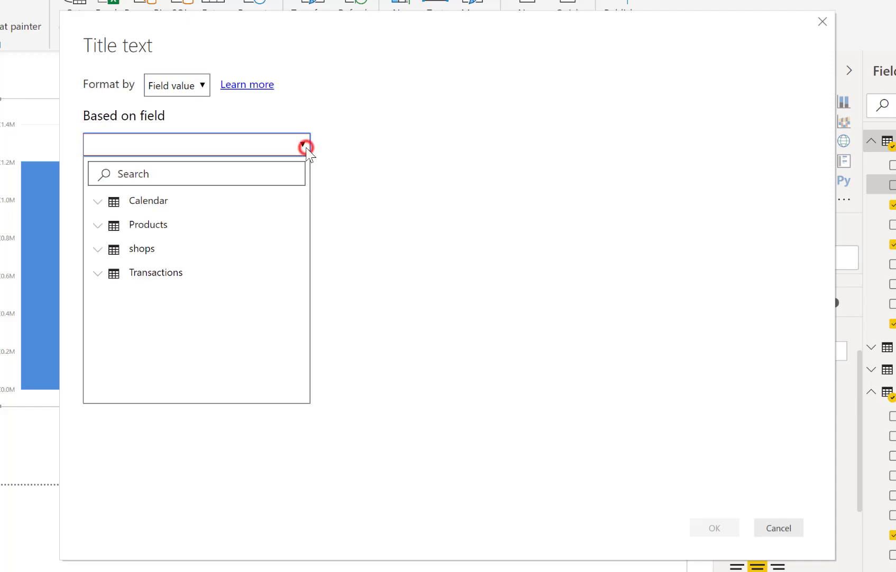
click(230, 173)
text(chart)
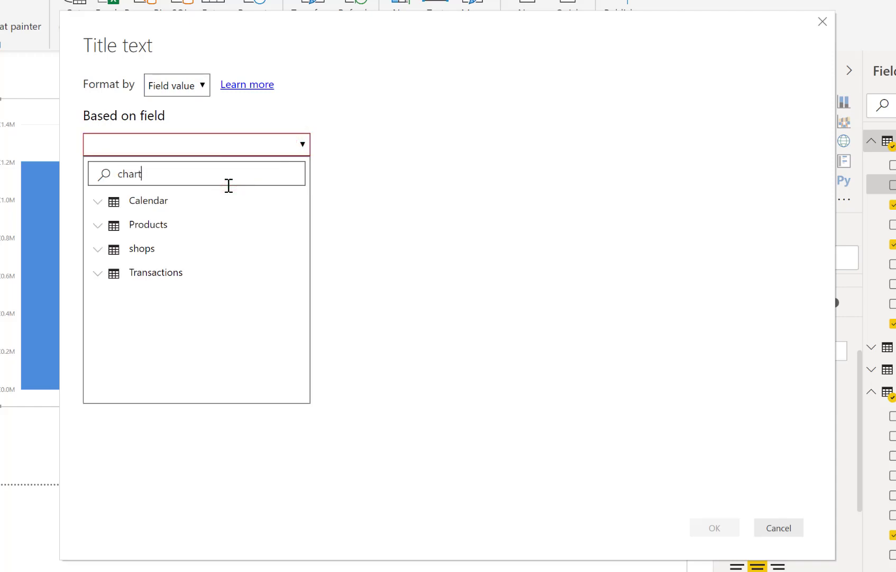
click(150, 237)
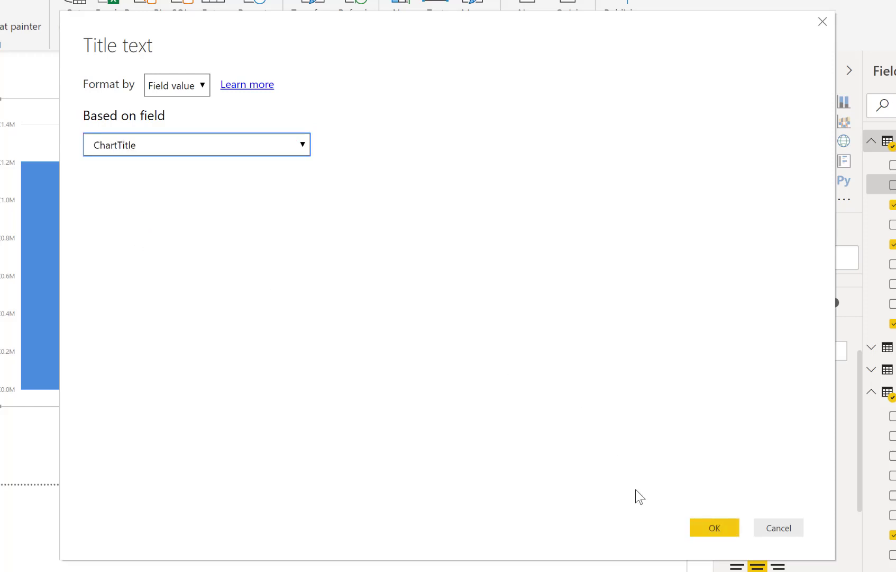
click(712, 531)
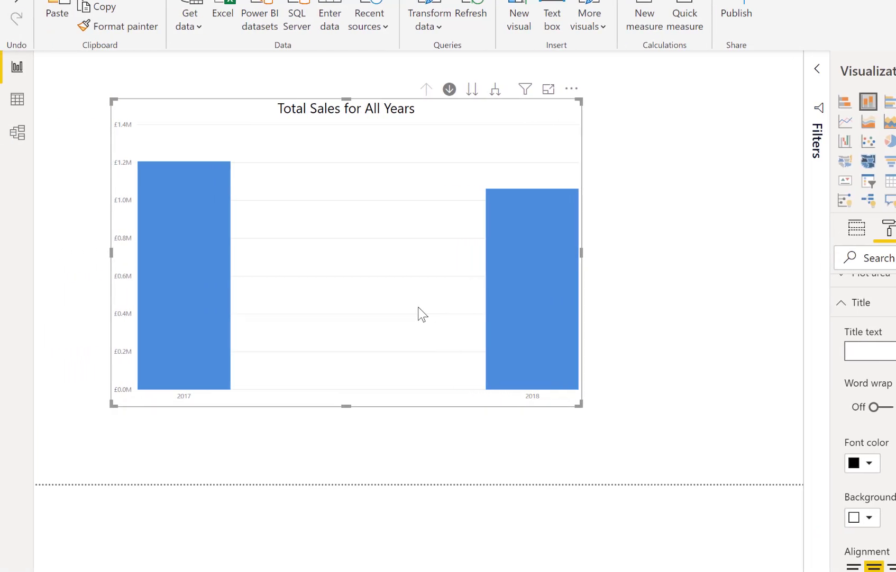
Drill into 2018 by month, then into October's daily sales.
click(527, 335)
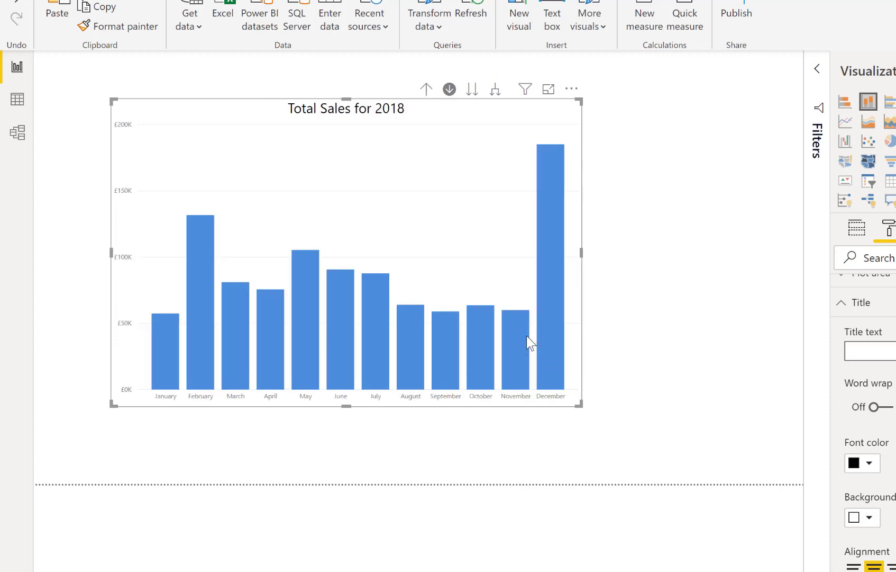
click(484, 347)
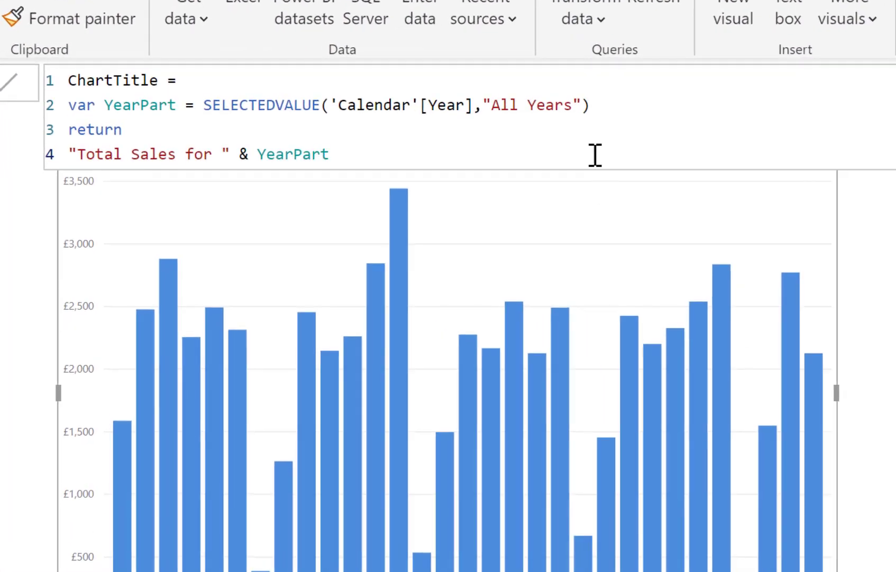
Add a line var MonthPart = IF( ISFILTERED('Calendar'[Month] after the YearPart variable.
click(603, 105)
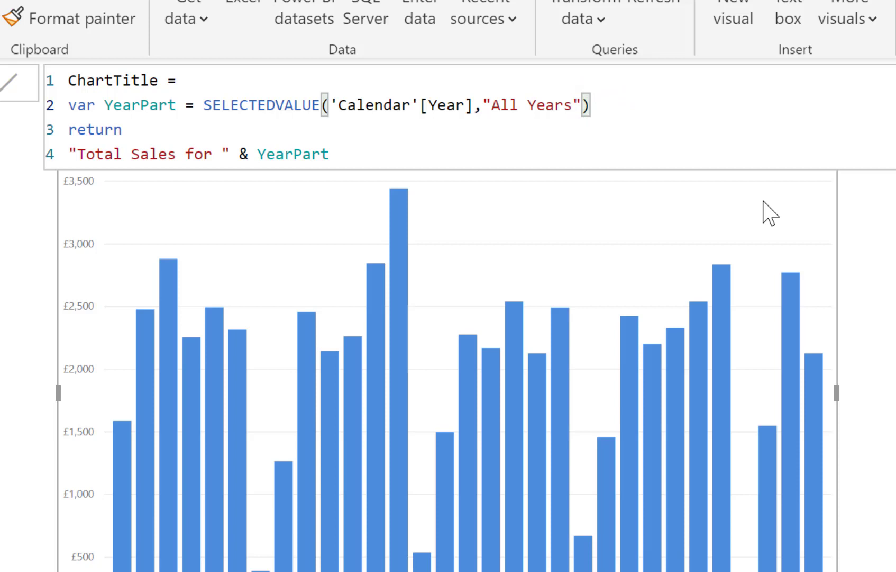
key(Return)
text(v)
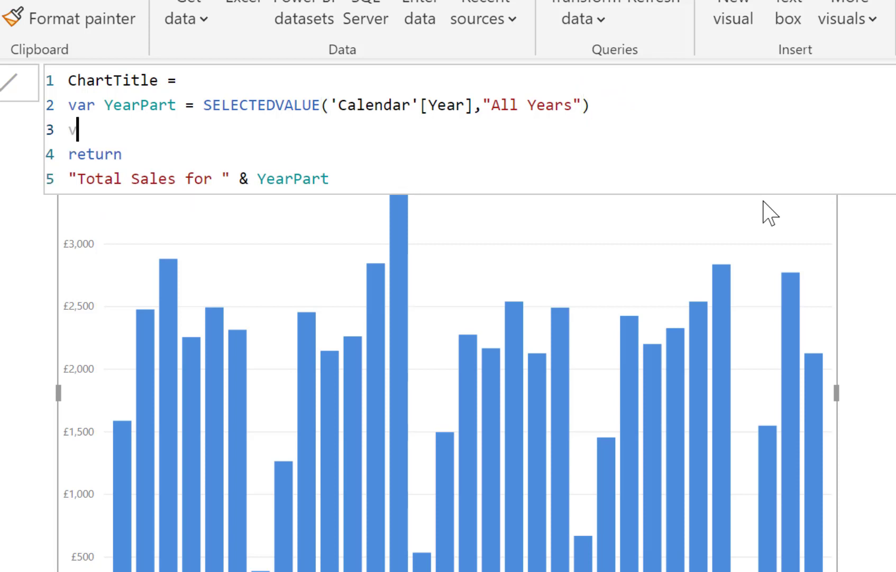
text(ar MonthPart)
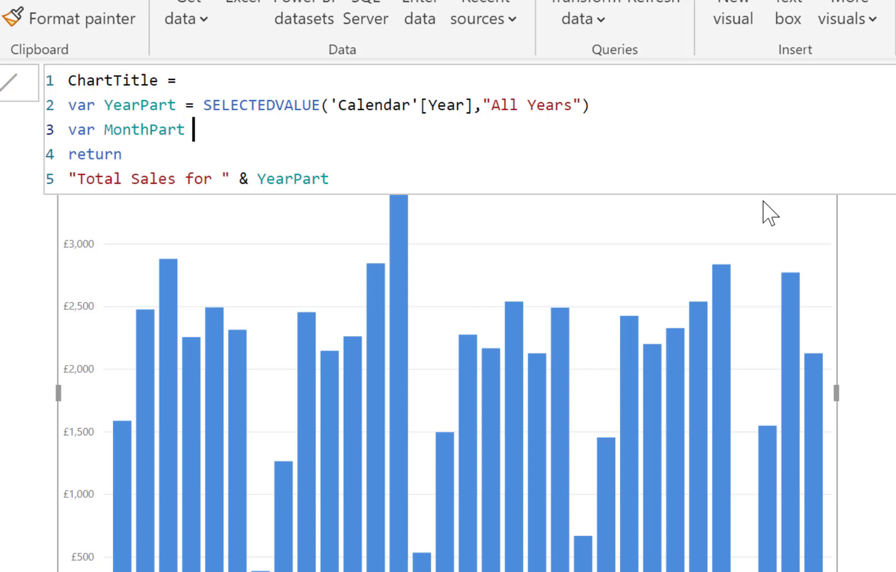
text( = if)
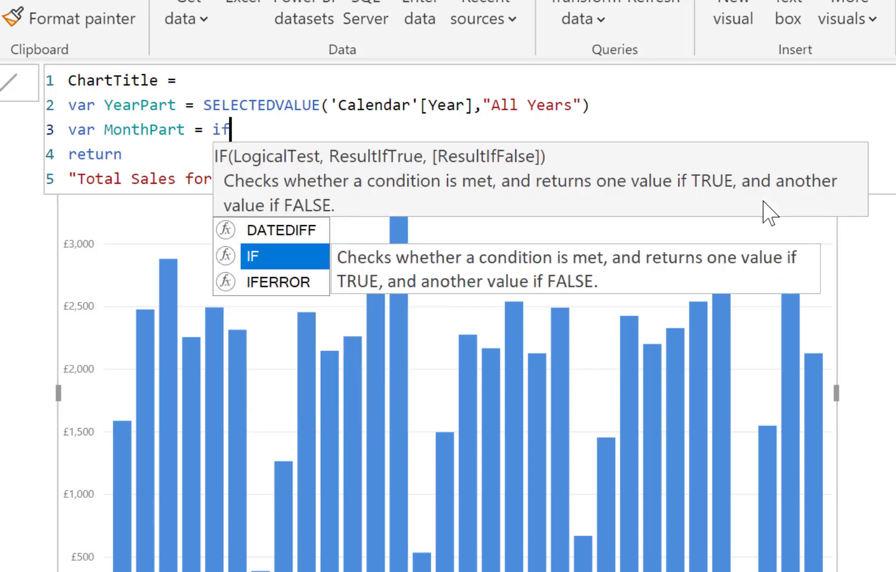
key(Tab)
key(shift+Return)
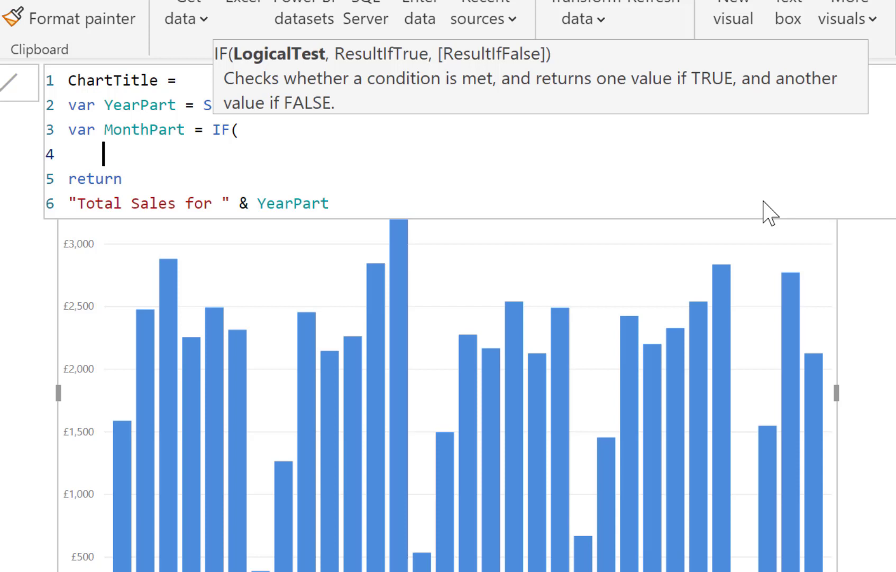
text(isf)
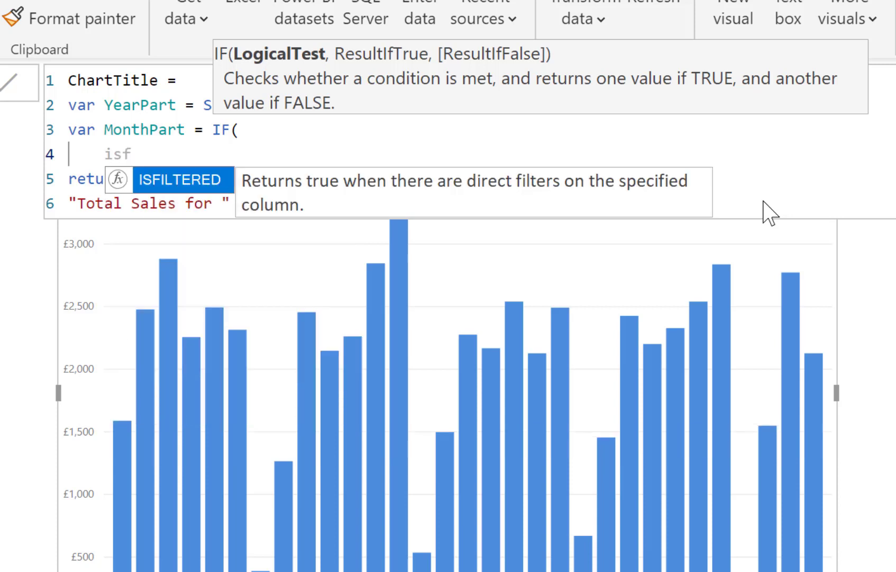
key(Tab)
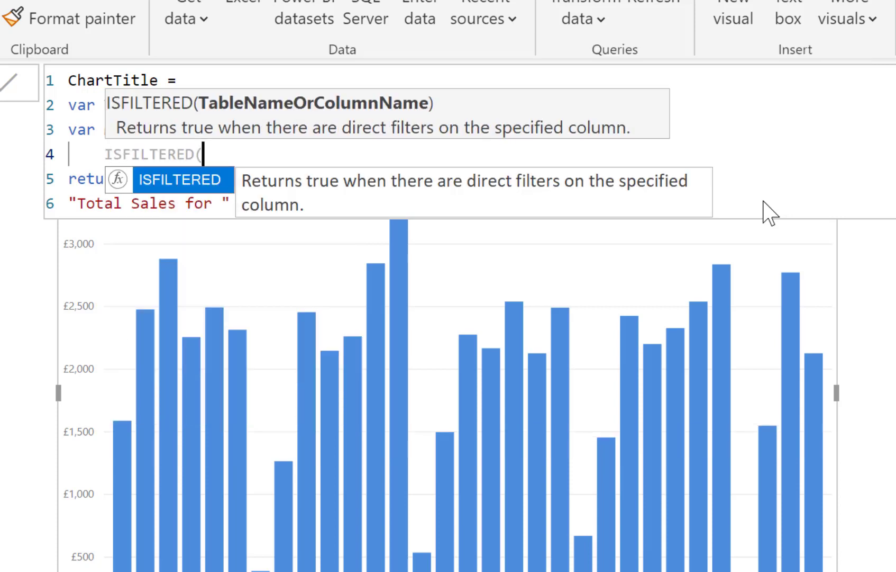
text(()
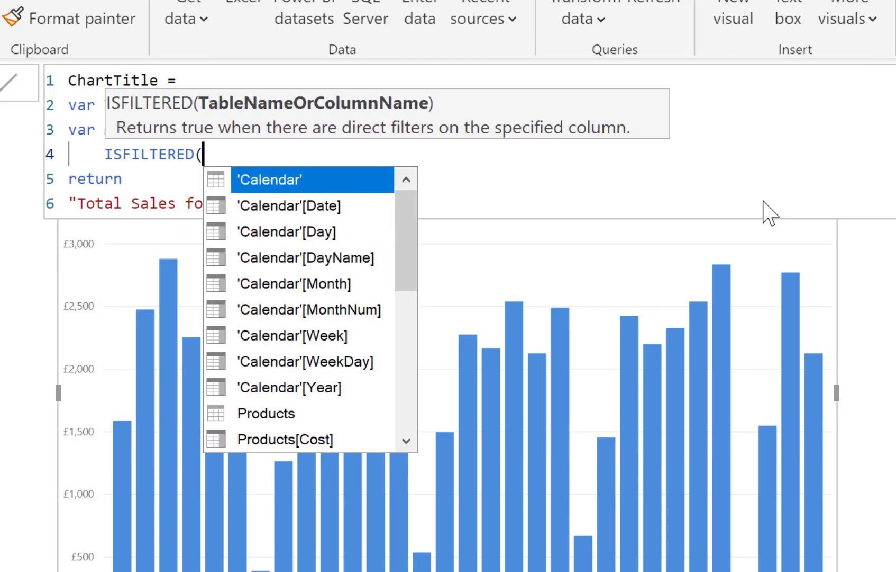
double_click(269, 285)
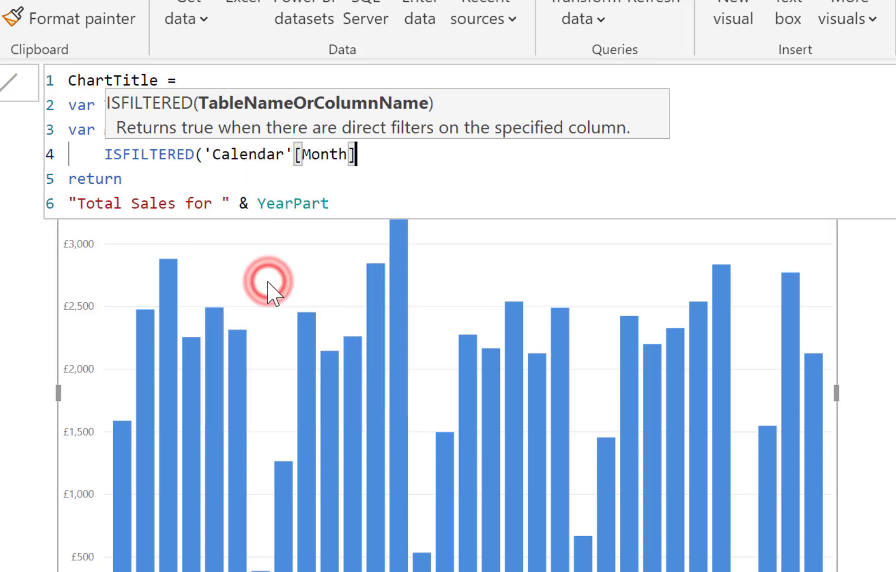
Give the IF a true result SELECTEDVALUE('Calendar'[Month]) & " " and a false result "".
text())
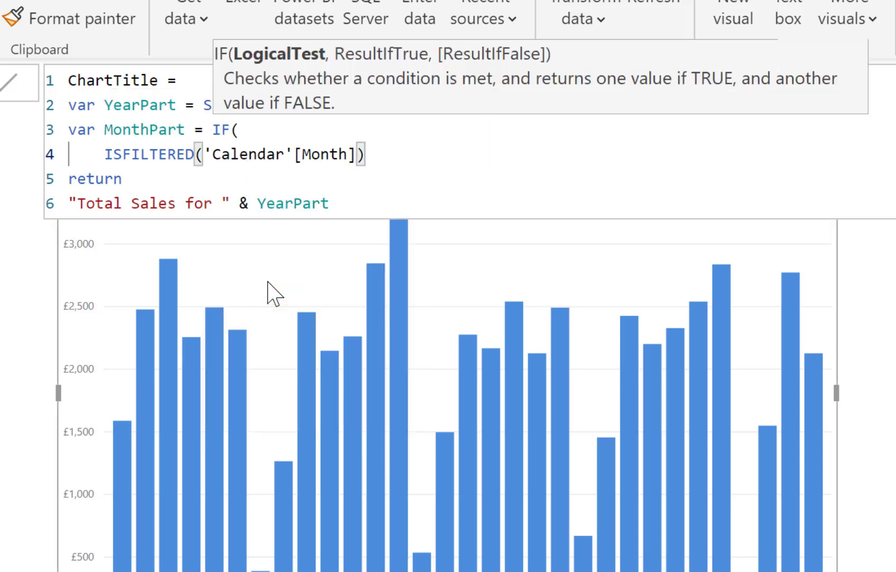
text(,)
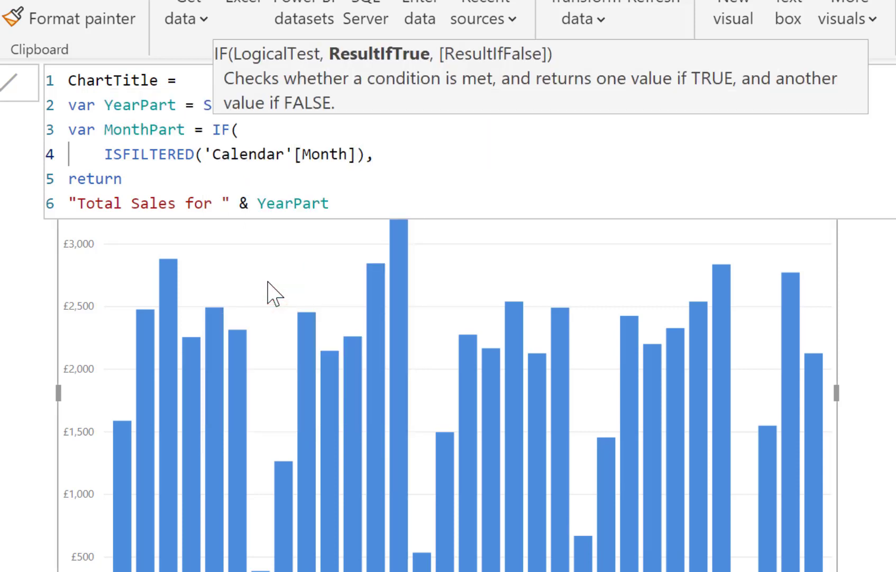
key(Return)
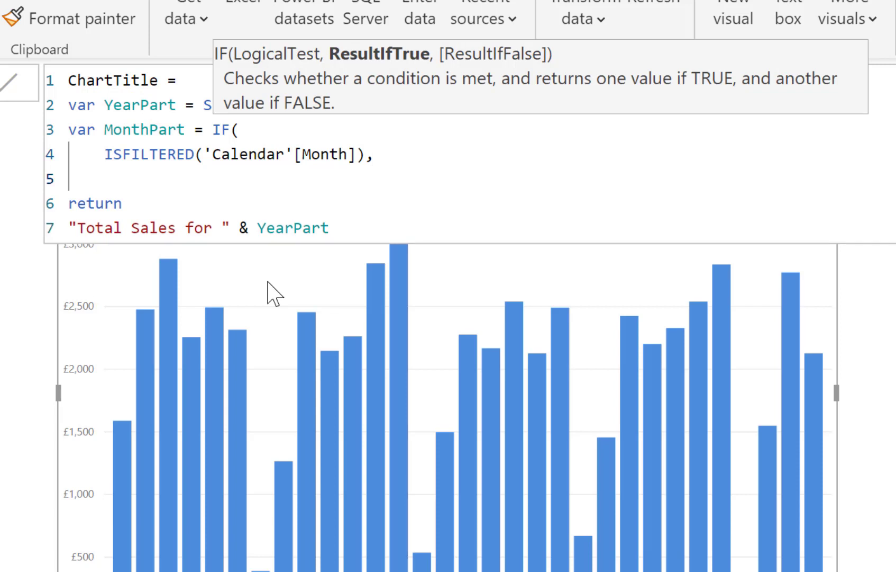
text(S)
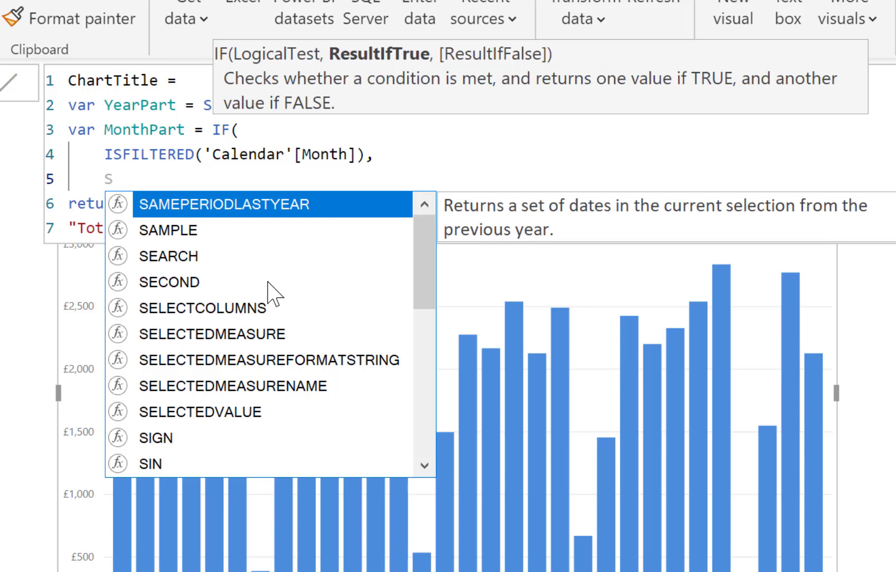
text(ele)
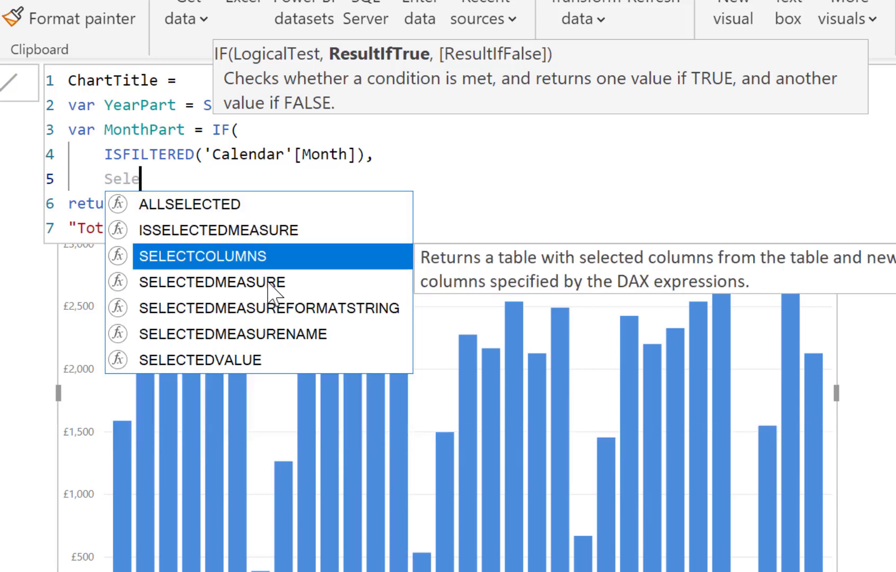
key(Down)
key(Down)
key(Down)
key(Down)
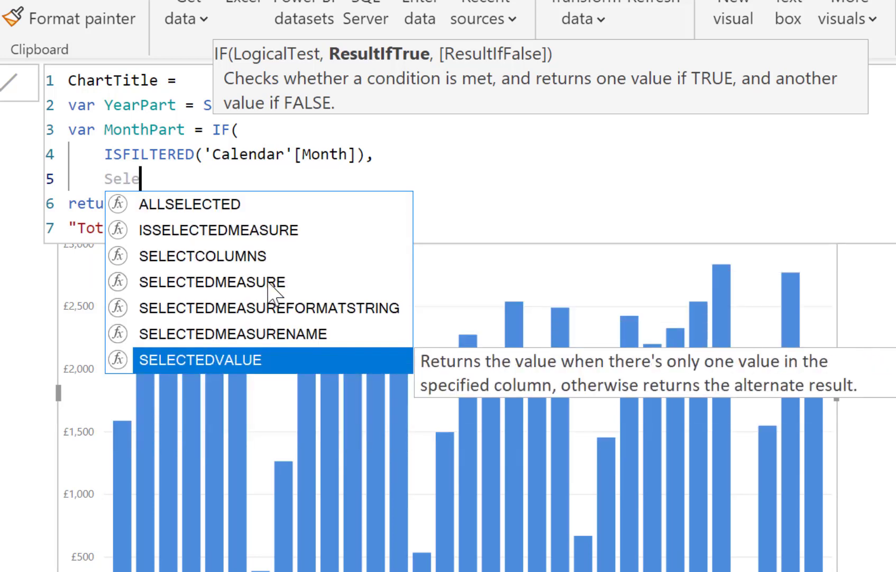
key(Tab)
key(Down)
key(Down)
key(Down)
key(Down)
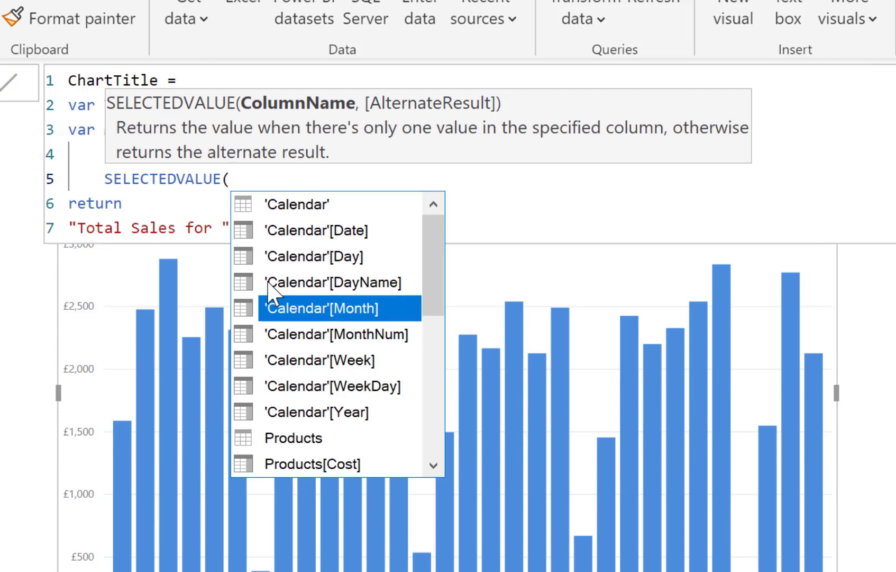
key(Tab)
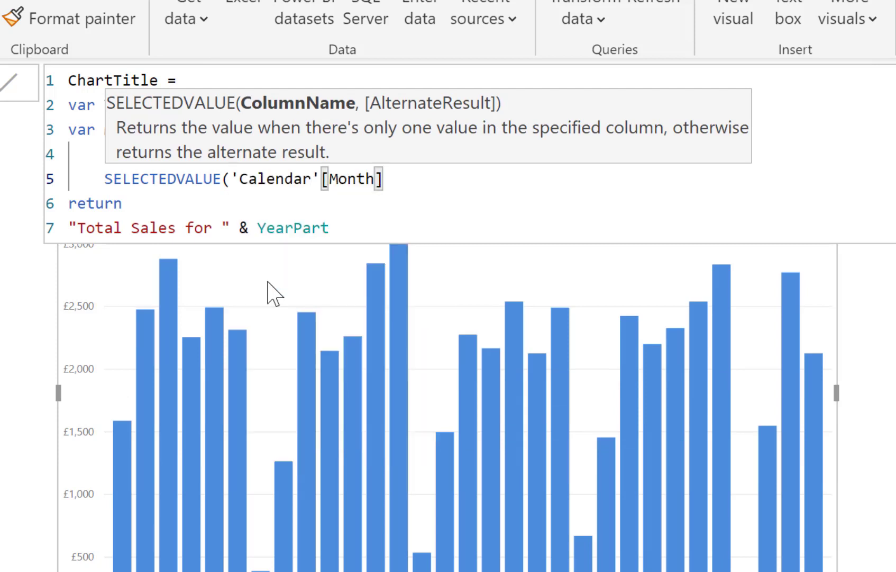
text() &)
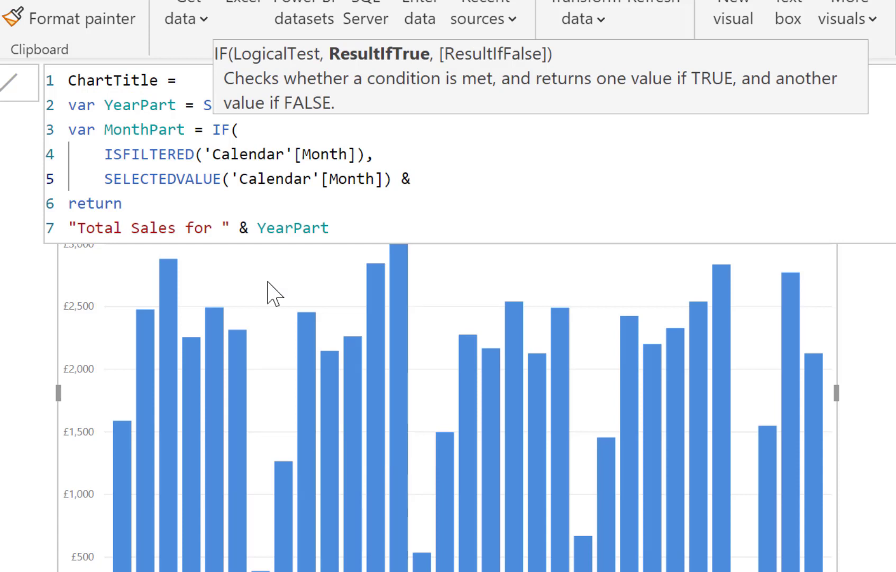
text( " ",)
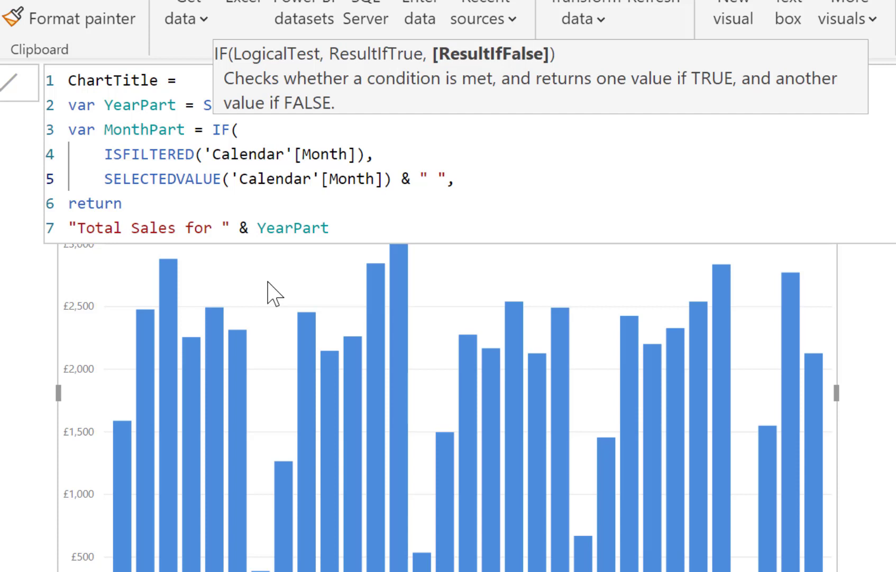
key(shift+Return)
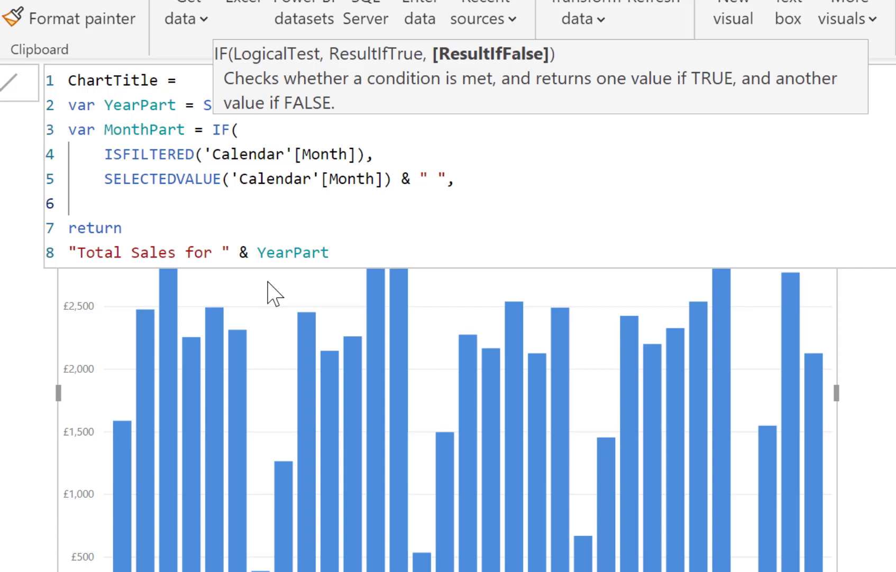
text(""))
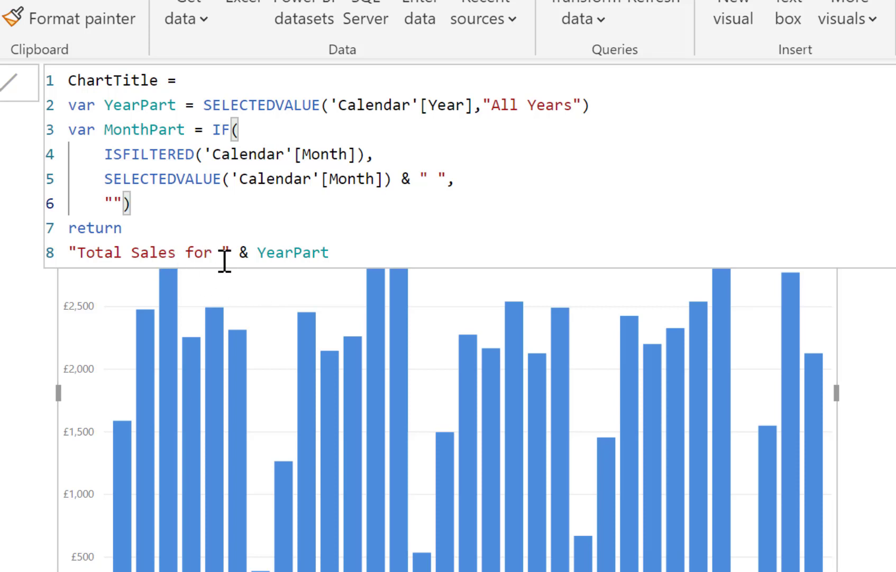
Insert & MonthPart before & YearPart in the return line and commit ChartTitle.
click(240, 253)
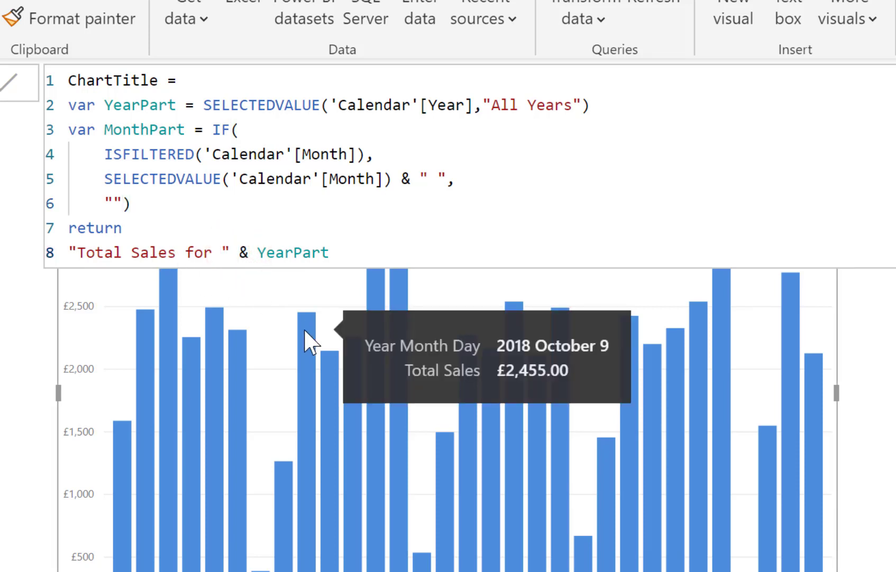
text(&  )
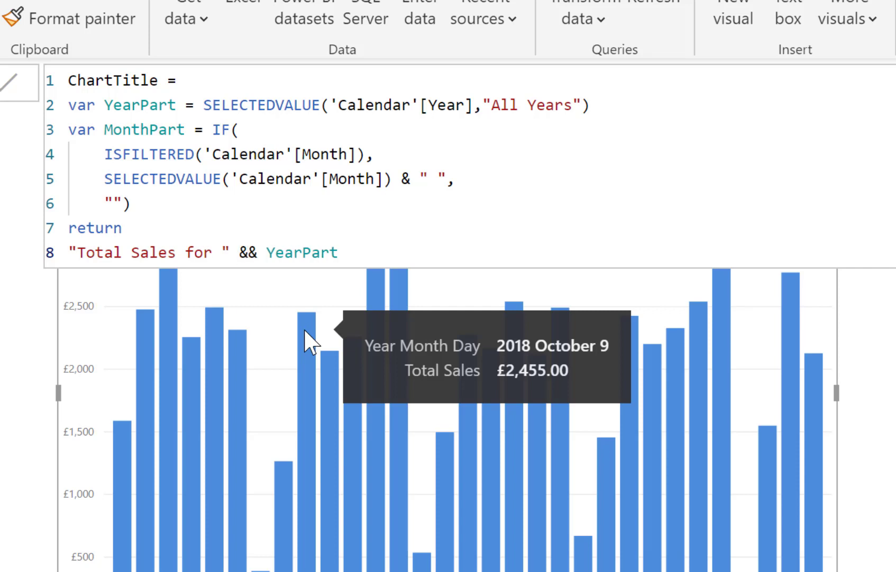
text(Mon)
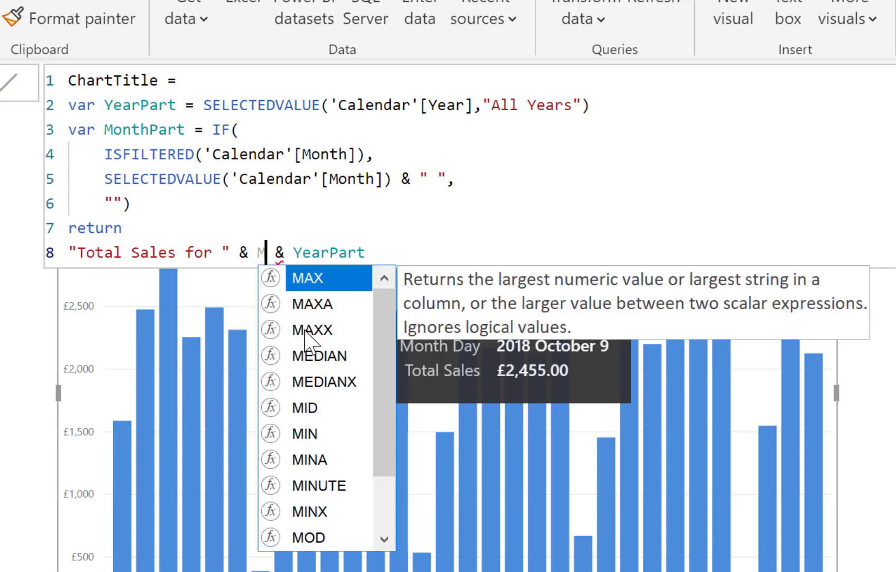
key(Down)
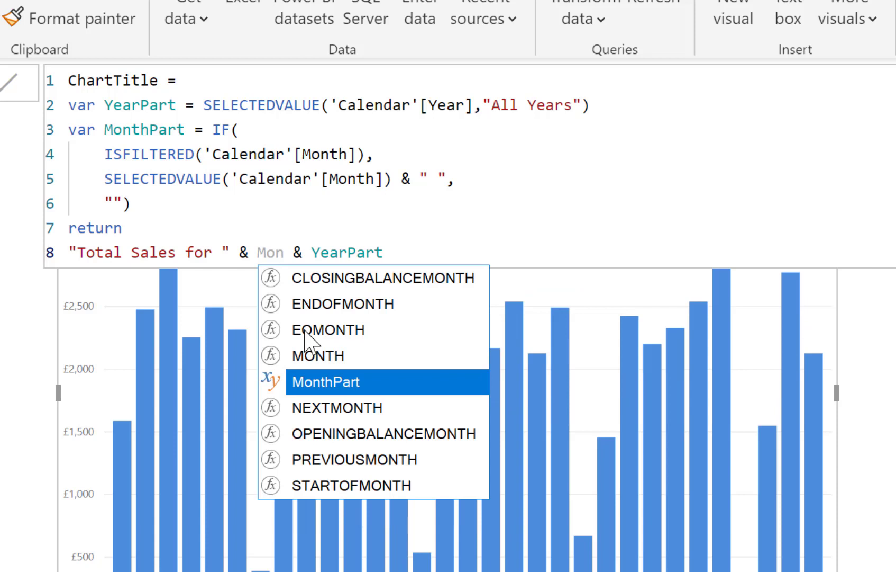
key(Tab)
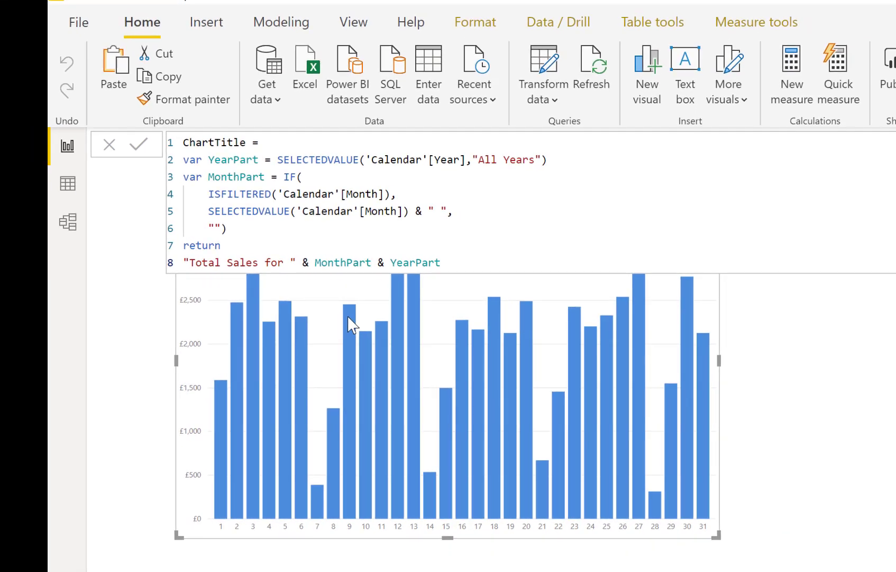
key(Return)
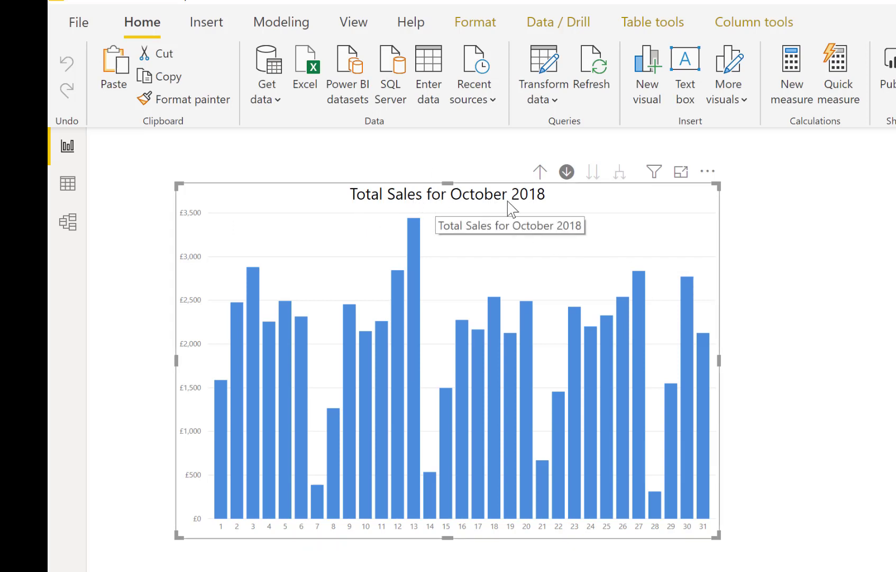
Drill up from October 2018 days to All Years, then drill into 2017 and September.
click(541, 173)
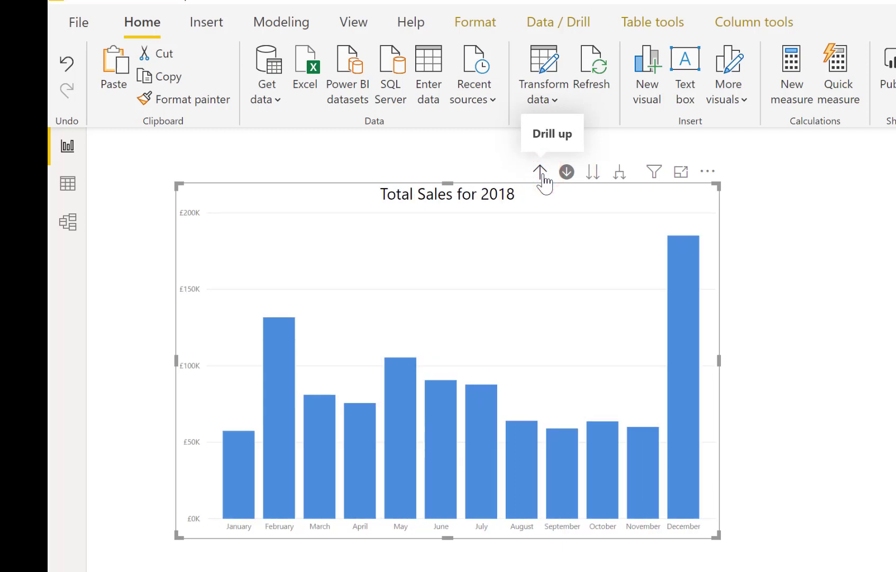
click(542, 175)
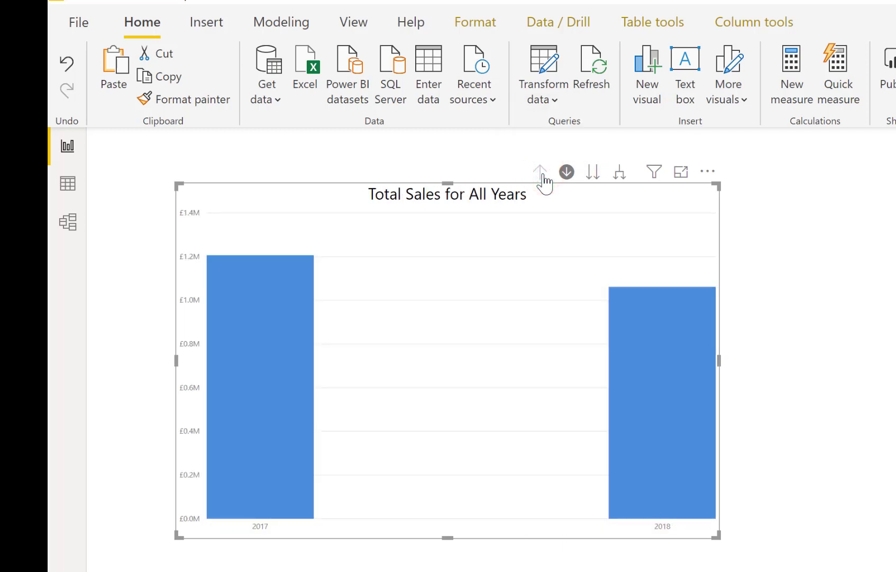
click(268, 392)
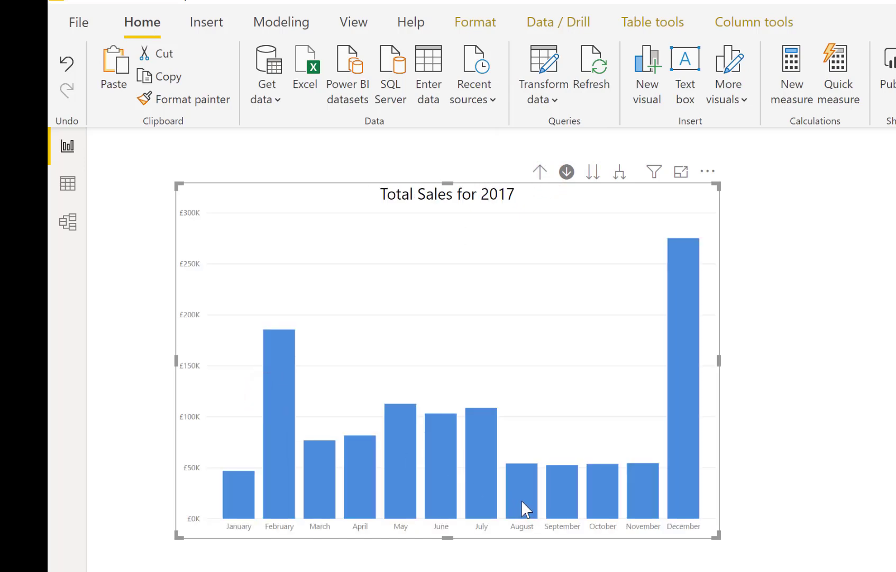
click(559, 498)
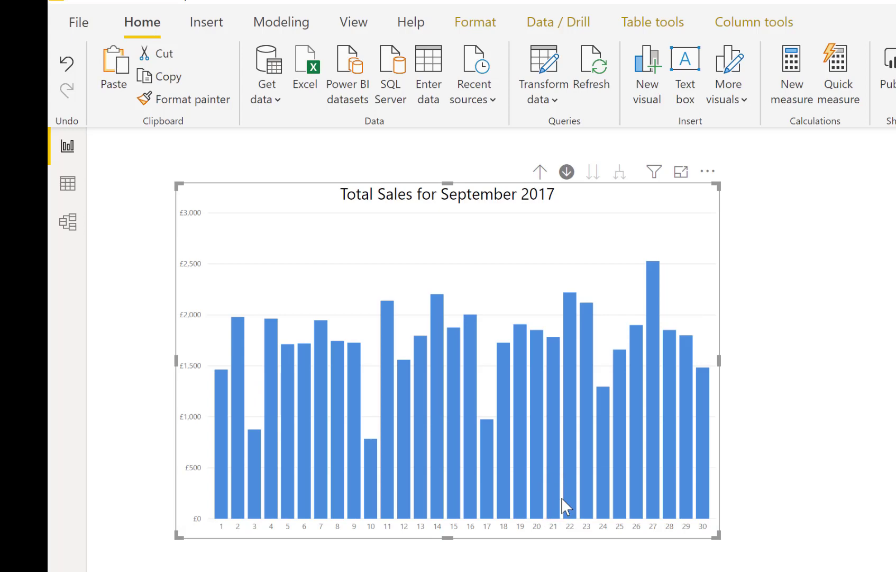